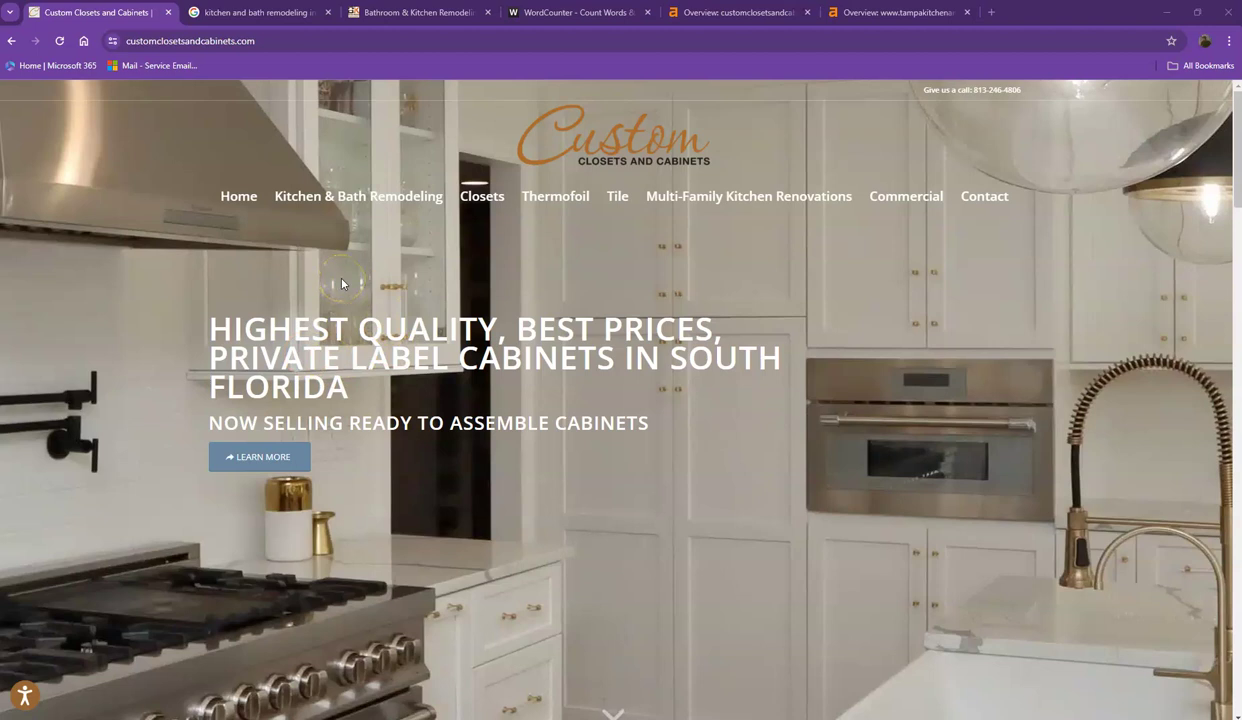
Look over the Custom Closets and Cabinets homepage from the hero banner to the customer testimonials
mouse_move(295, 190)
scroll(260, 190, down, 6)
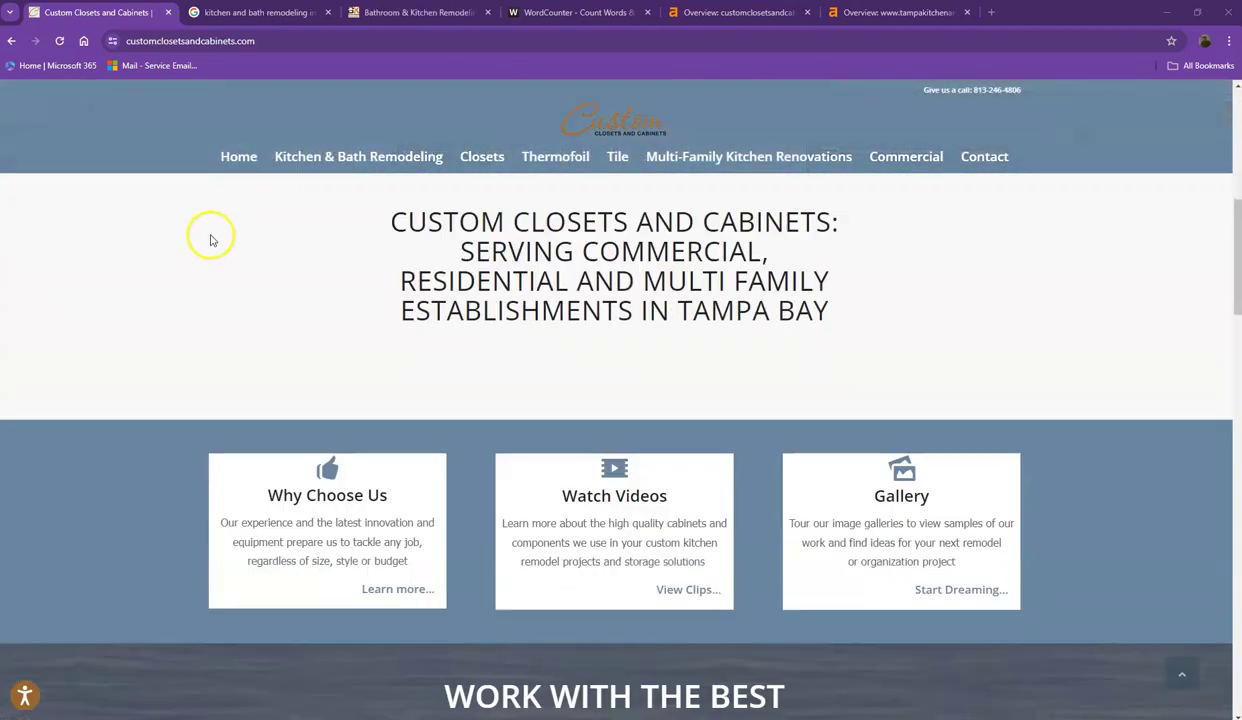
scroll(213, 237, down, 8)
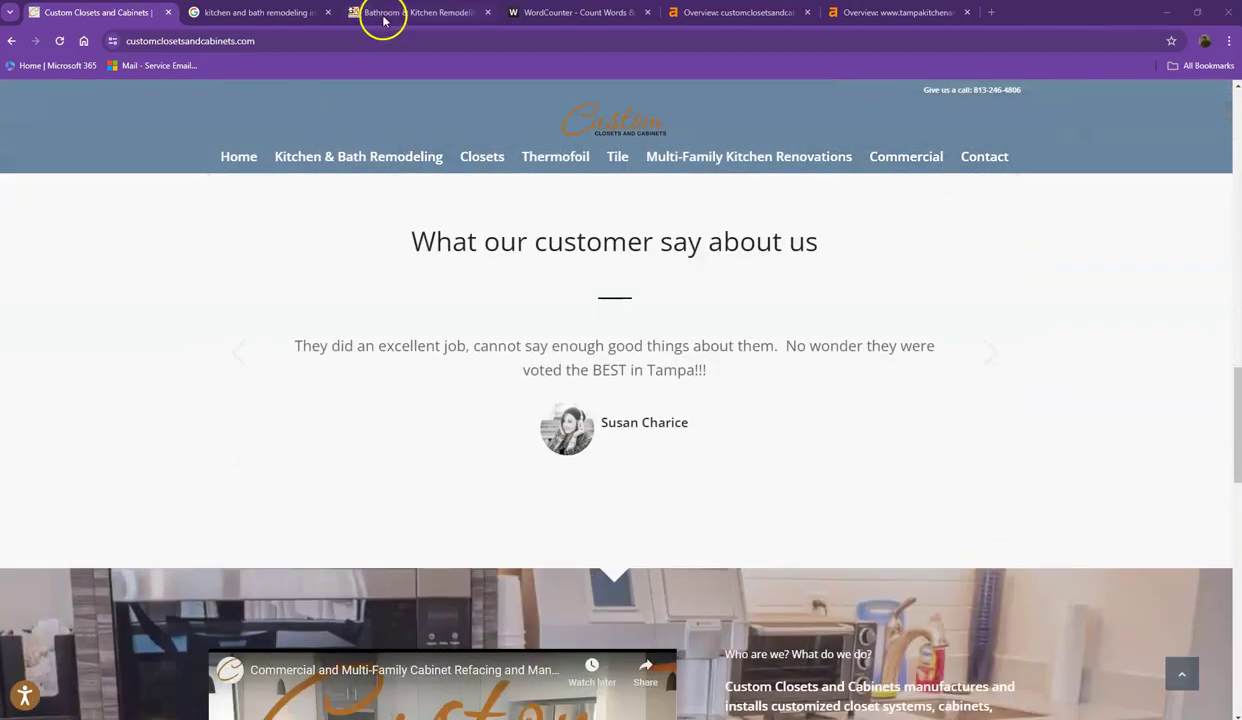
Skim the competitor homepage at tampakitchenandbath.com, including its remodeling videos and contact form
click(386, 26)
scroll(674, 277, down, 7)
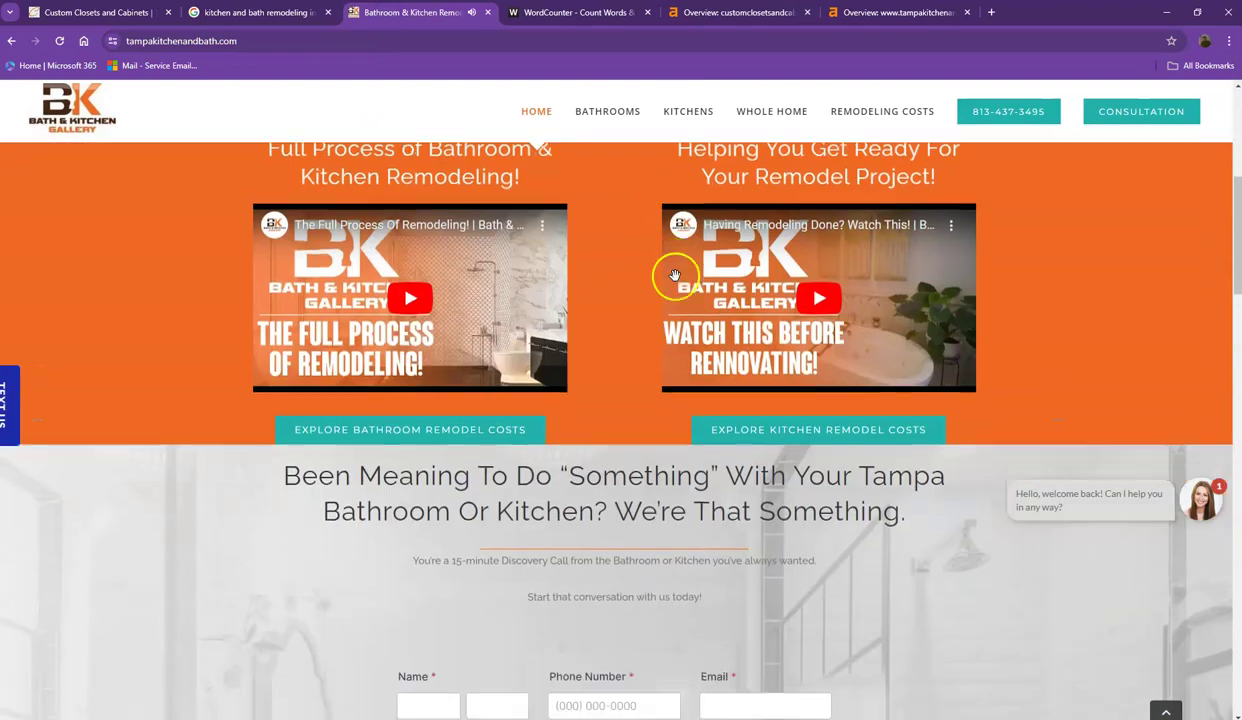
scroll(674, 277, down, 3)
scroll(557, 285, up, 10)
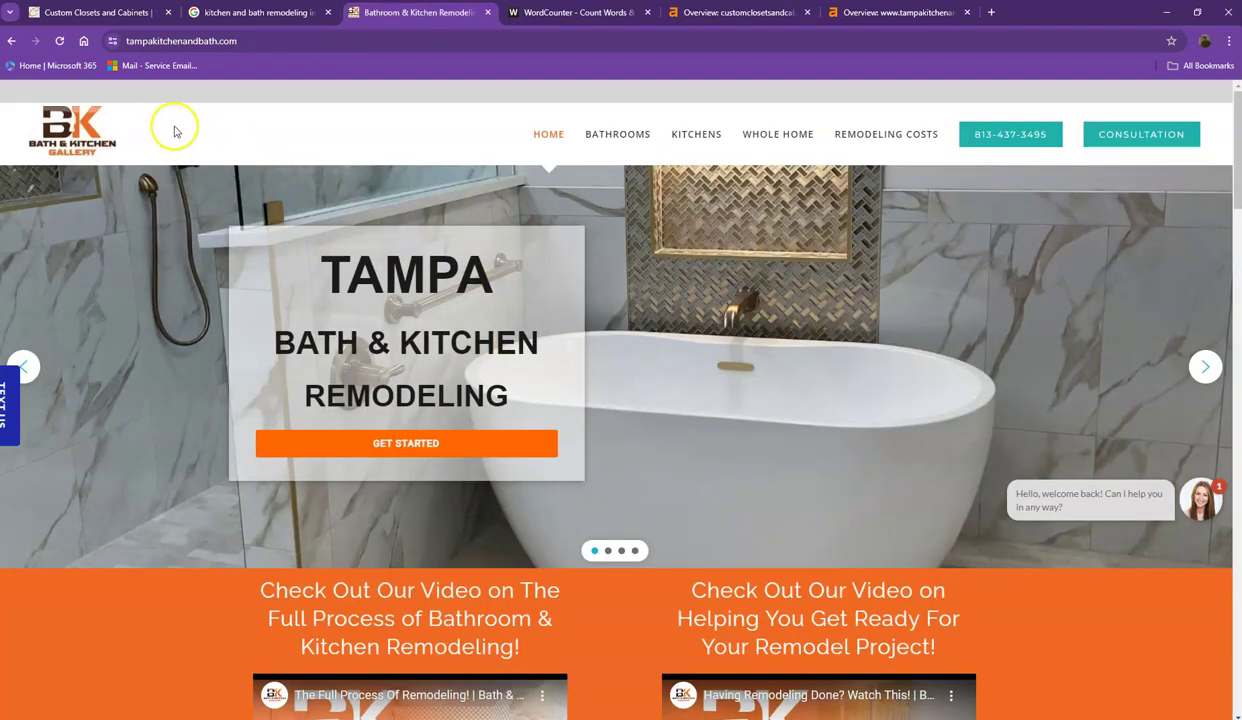
Return to the customclosetsandcabinets.com homepage and review its navigation, headings and content sections down to the testimonials
click(80, 12)
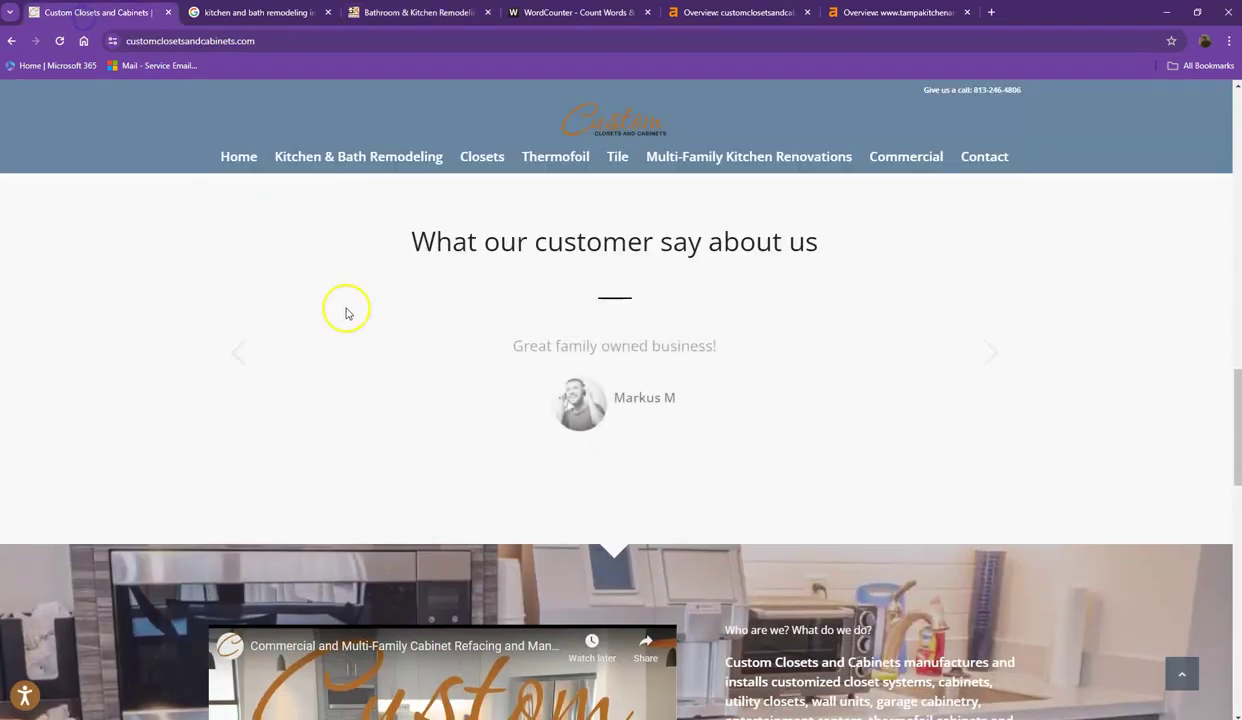
scroll(350, 320, up, 5)
scroll(357, 335, up, 10)
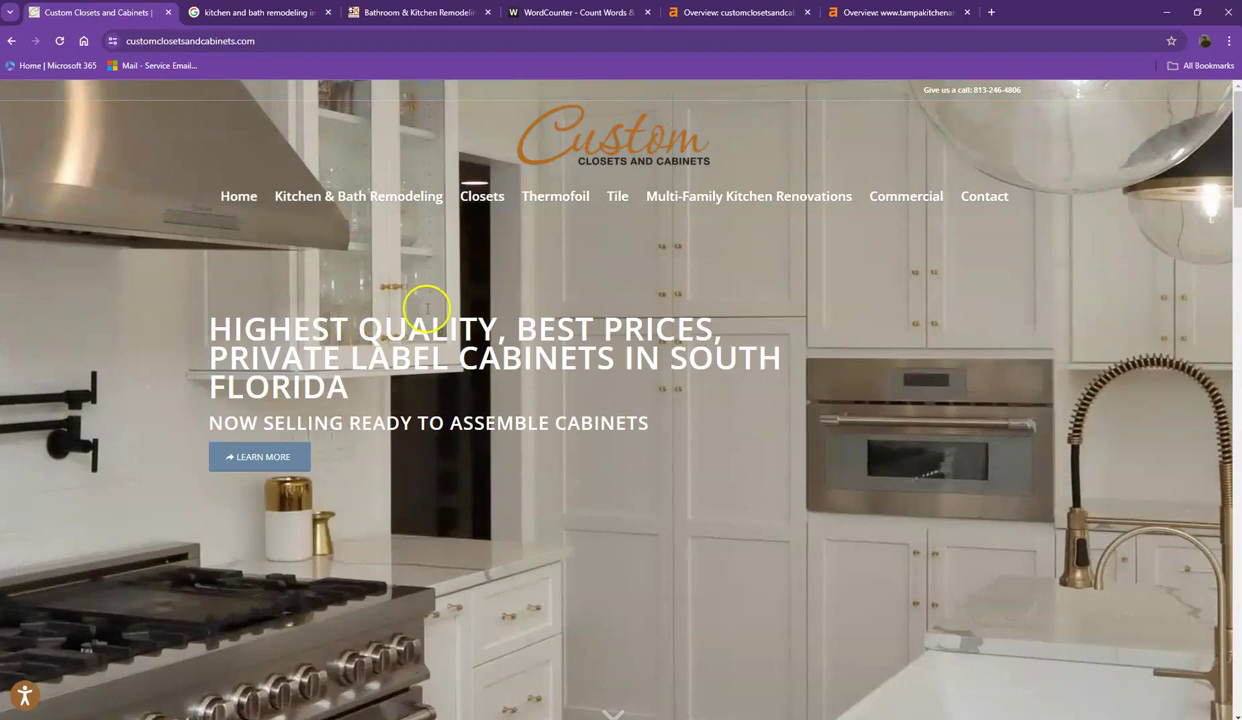
mouse_move(575, 185)
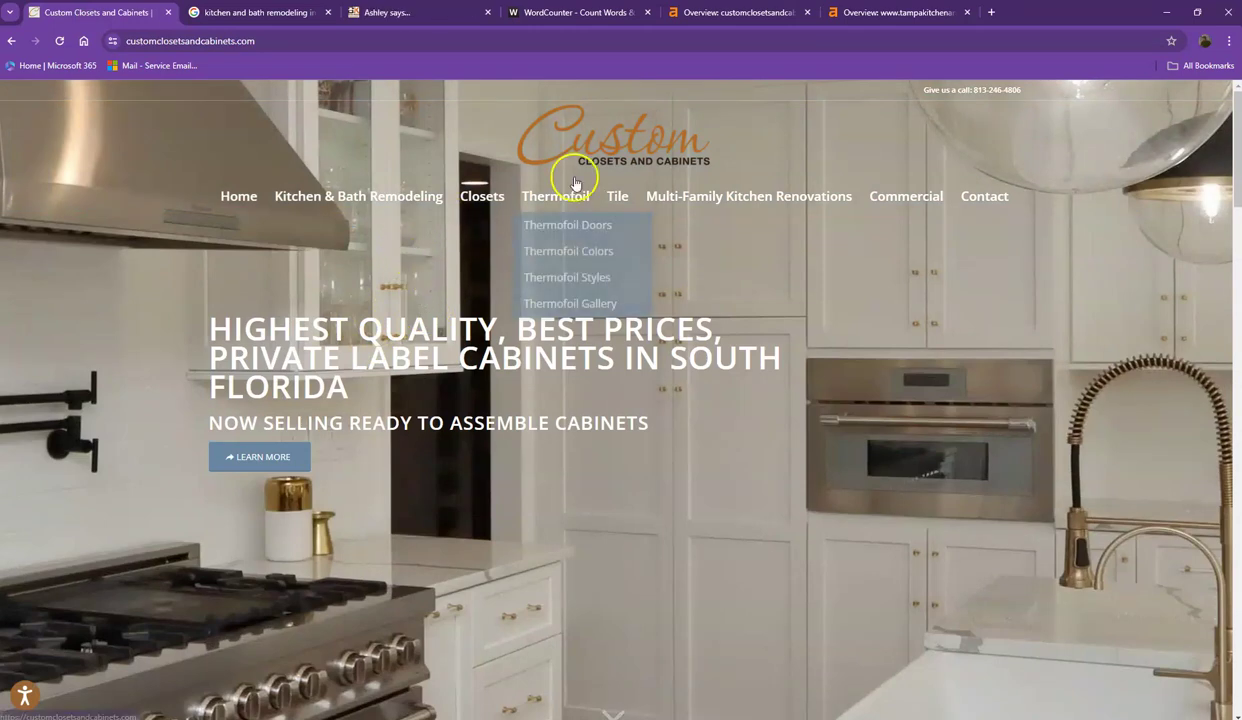
scroll(424, 433, down, 2)
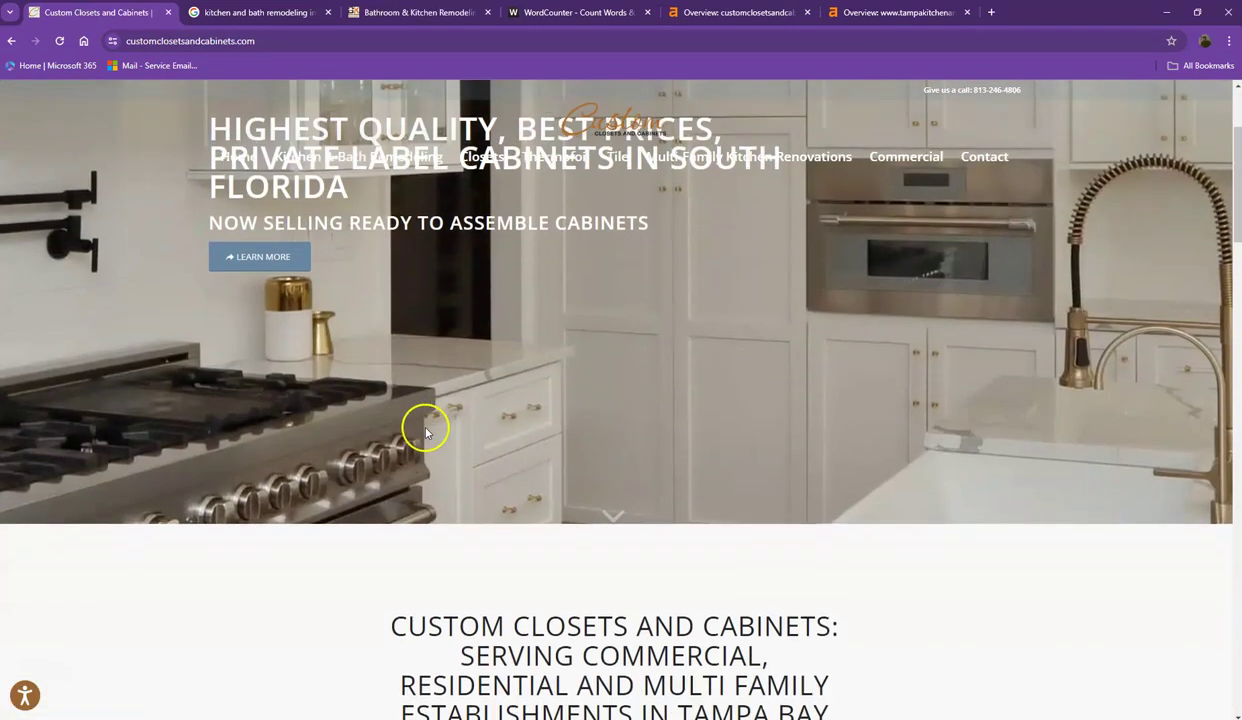
scroll(424, 433, down, 9)
scroll(452, 420, down, 7)
scroll(437, 410, up, 1)
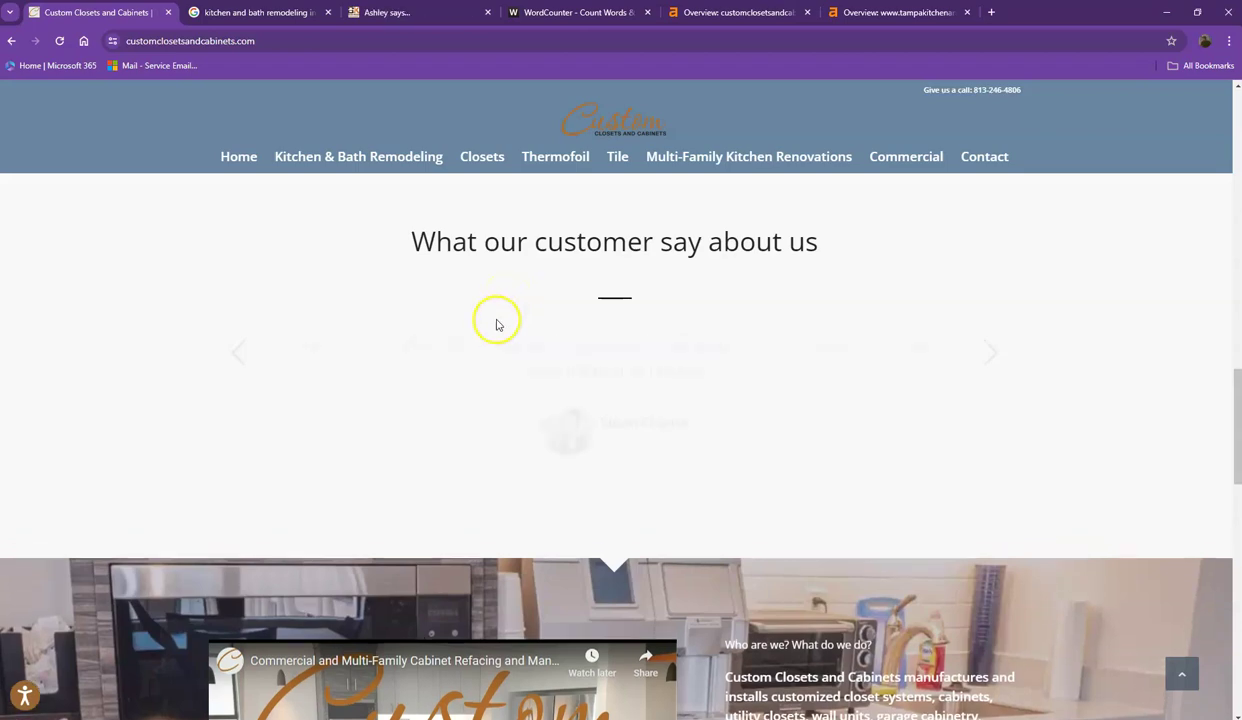
Examine the homepage's lower sections, including the consultation call to action, footer, brand logos and company description
scroll(493, 321, down, 8)
scroll(465, 370, down, 3)
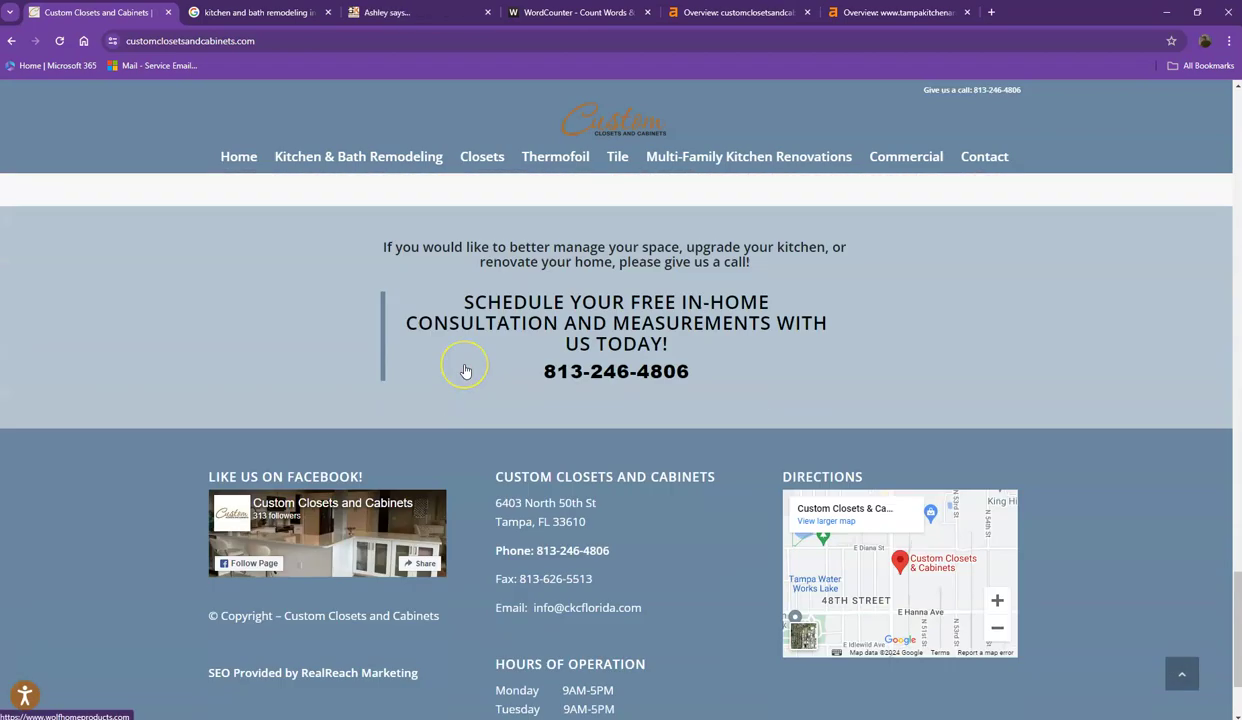
scroll(465, 370, up, 1)
scroll(465, 370, down, 2)
scroll(465, 364, up, 5)
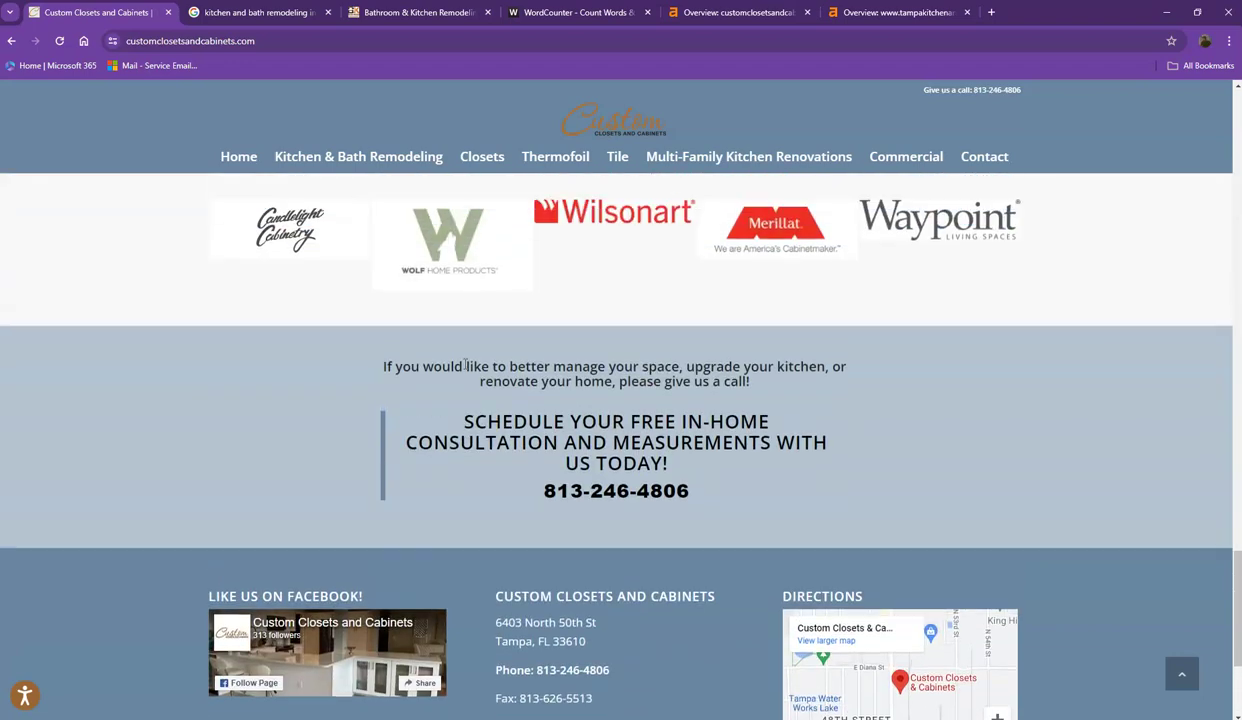
scroll(465, 368, up, 8)
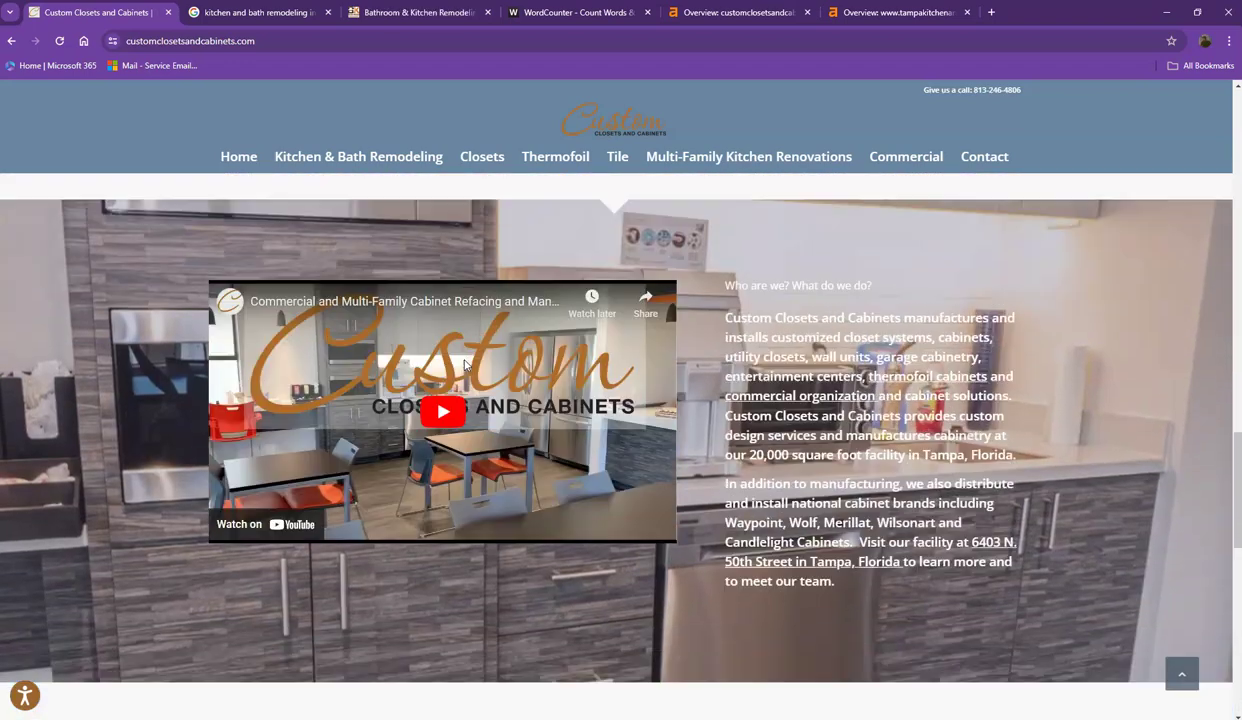
scroll(450, 364, up, 10)
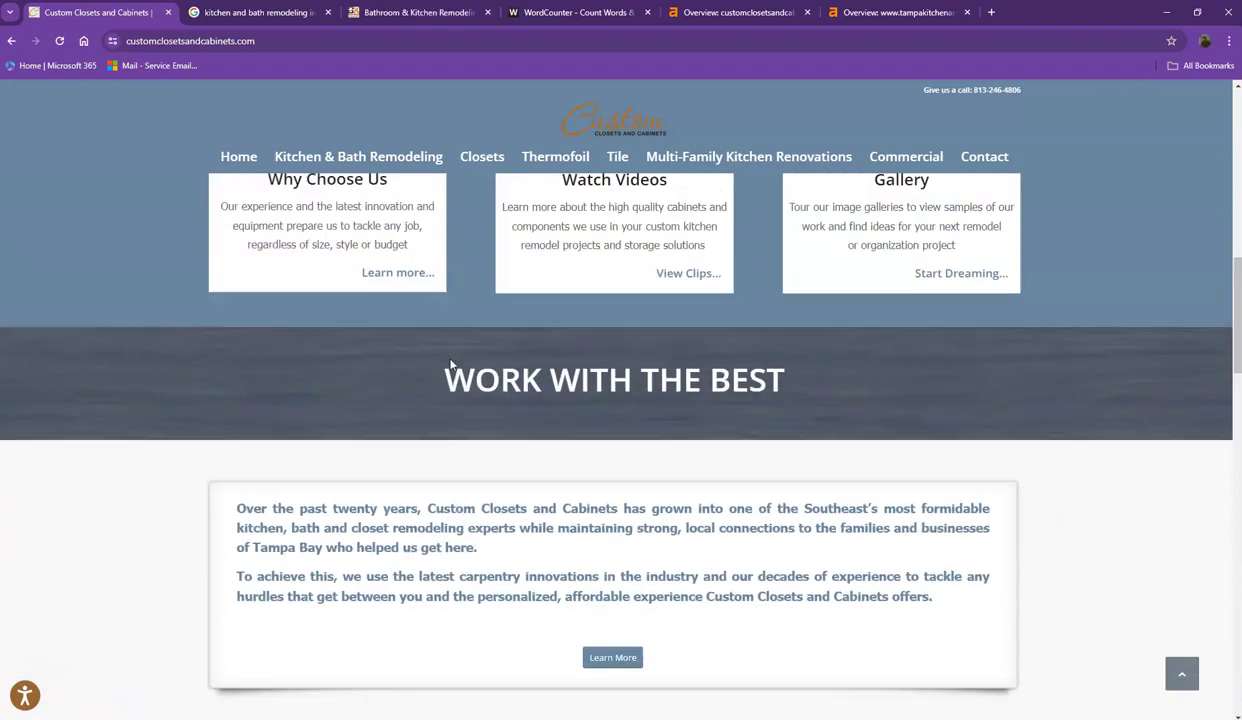
scroll(449, 363, up, 4)
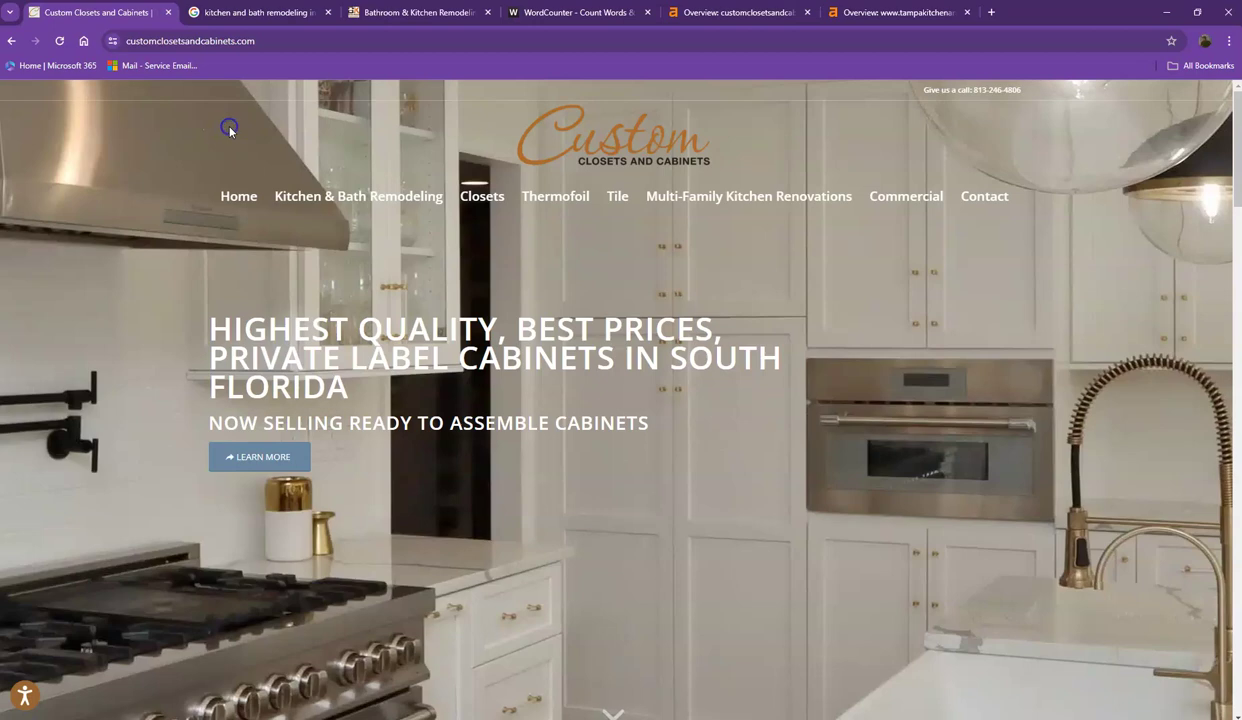
Copy all text from the Custom Closets and Cabinets homepage and paste it into WordCounter to check its word count
key(ctrl+a)
click(572, 14)
click(435, 294)
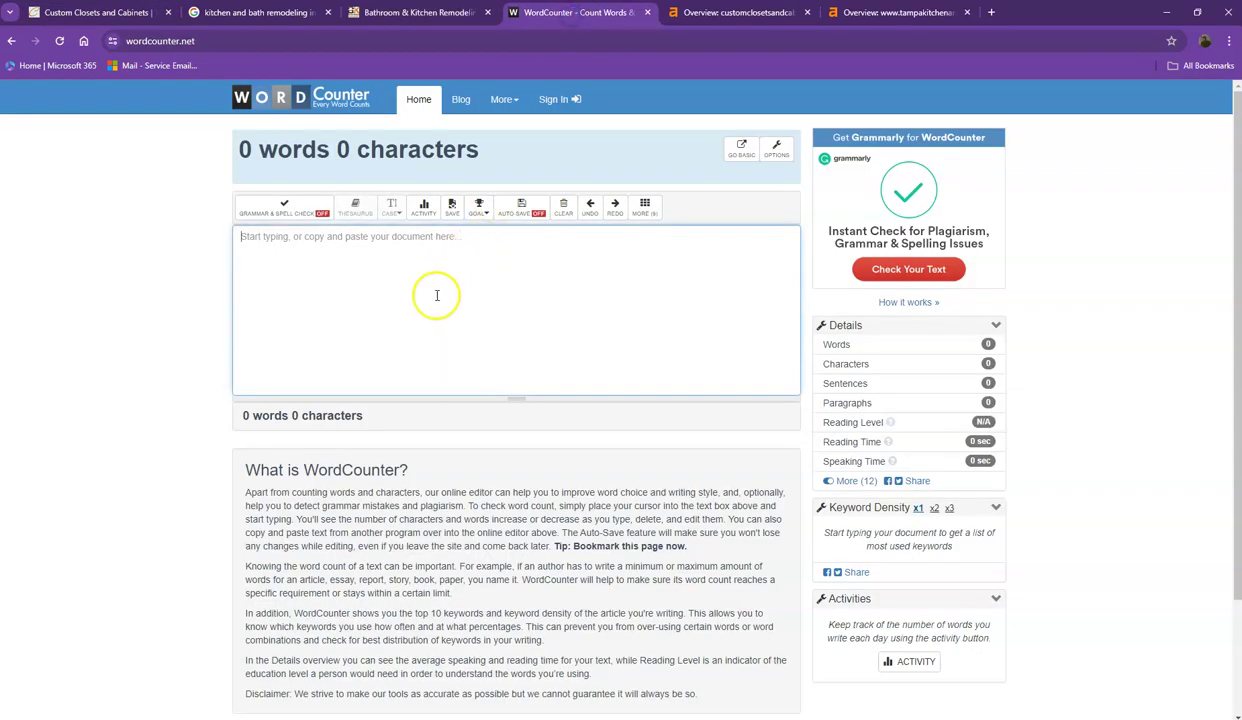
key(ctrl+v)
scroll(449, 303, up, 15)
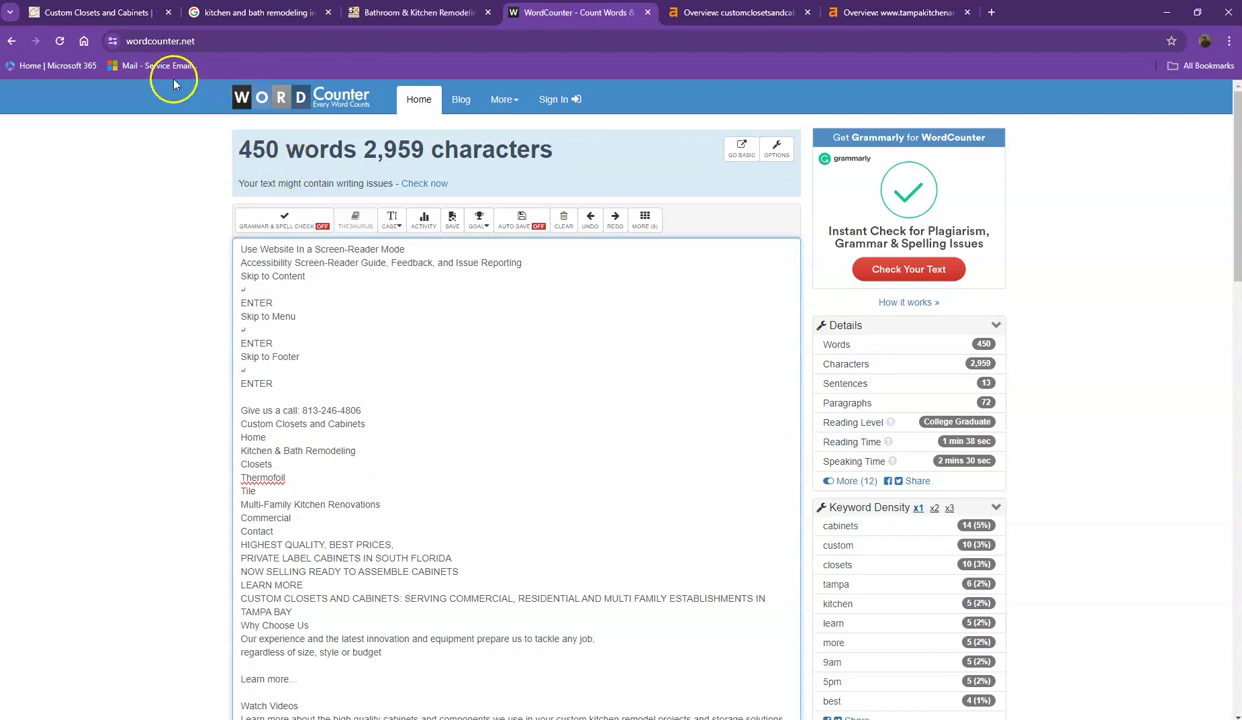
Clear the text selection on the Custom Closets and Cabinets homepage and examine its service navigation, headings and content blocks
click(100, 12)
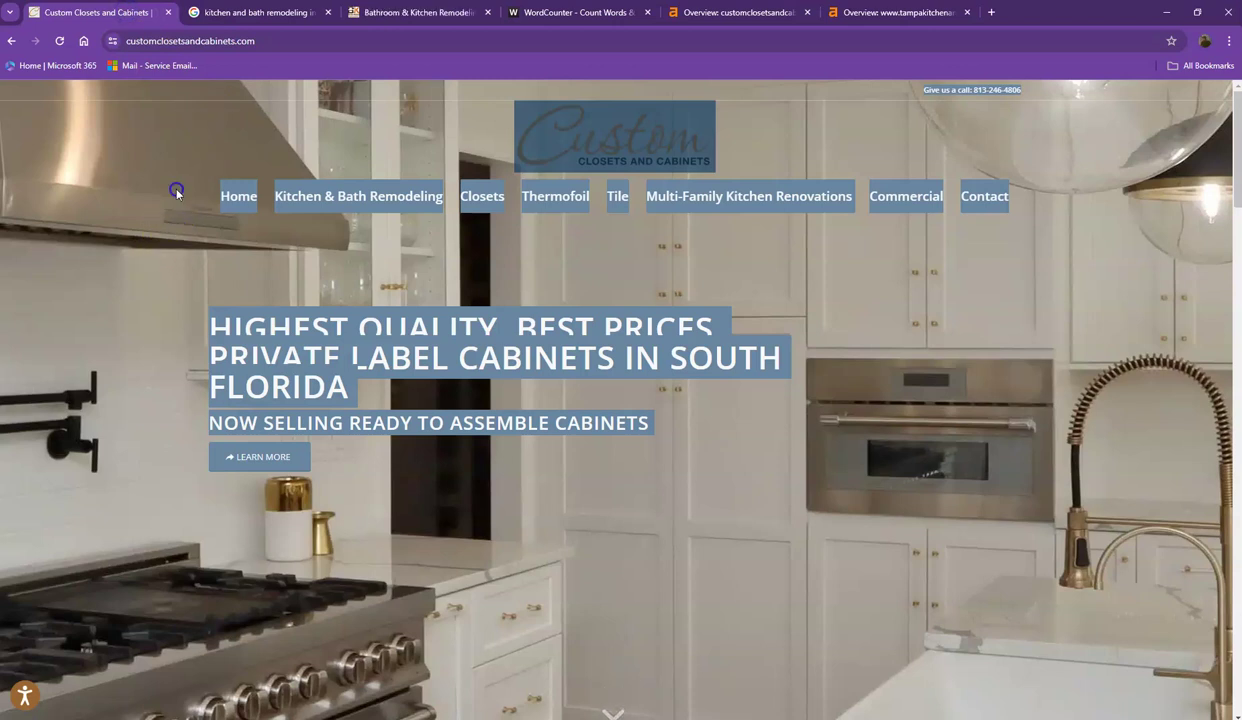
click(176, 193)
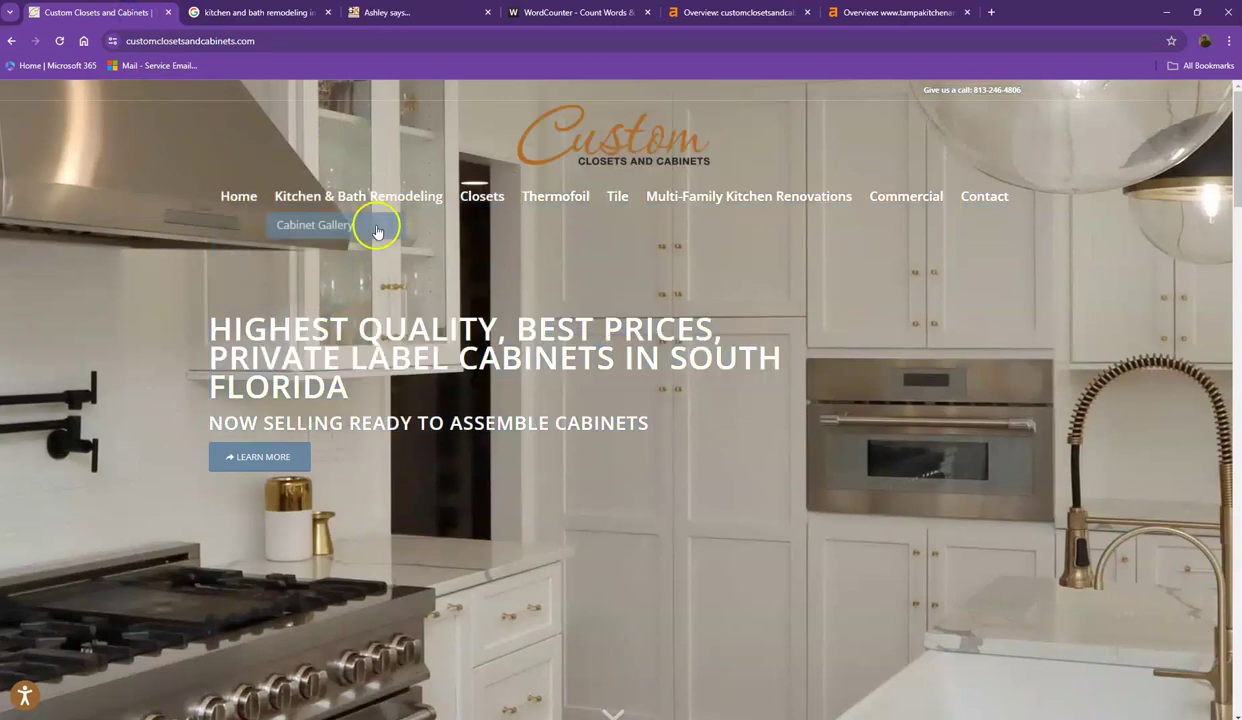
scroll(477, 307, down, 2)
scroll(480, 316, down, 2)
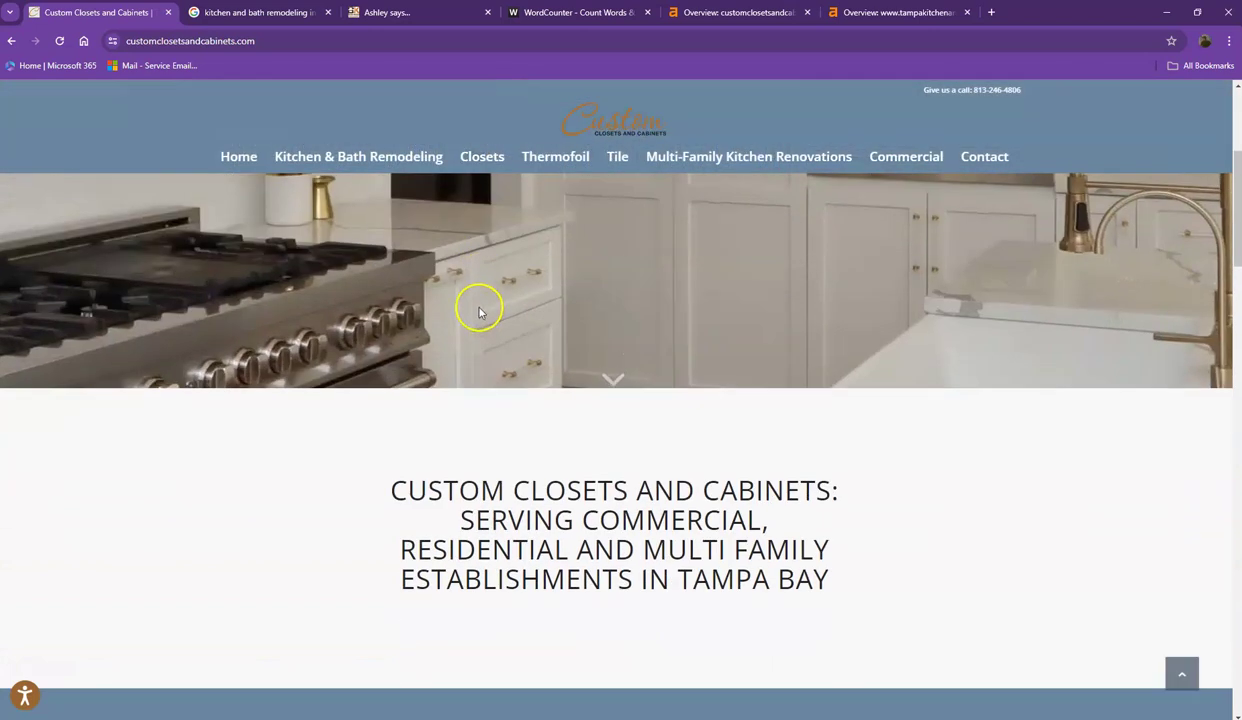
scroll(477, 297, down, 1)
scroll(477, 288, up, 5)
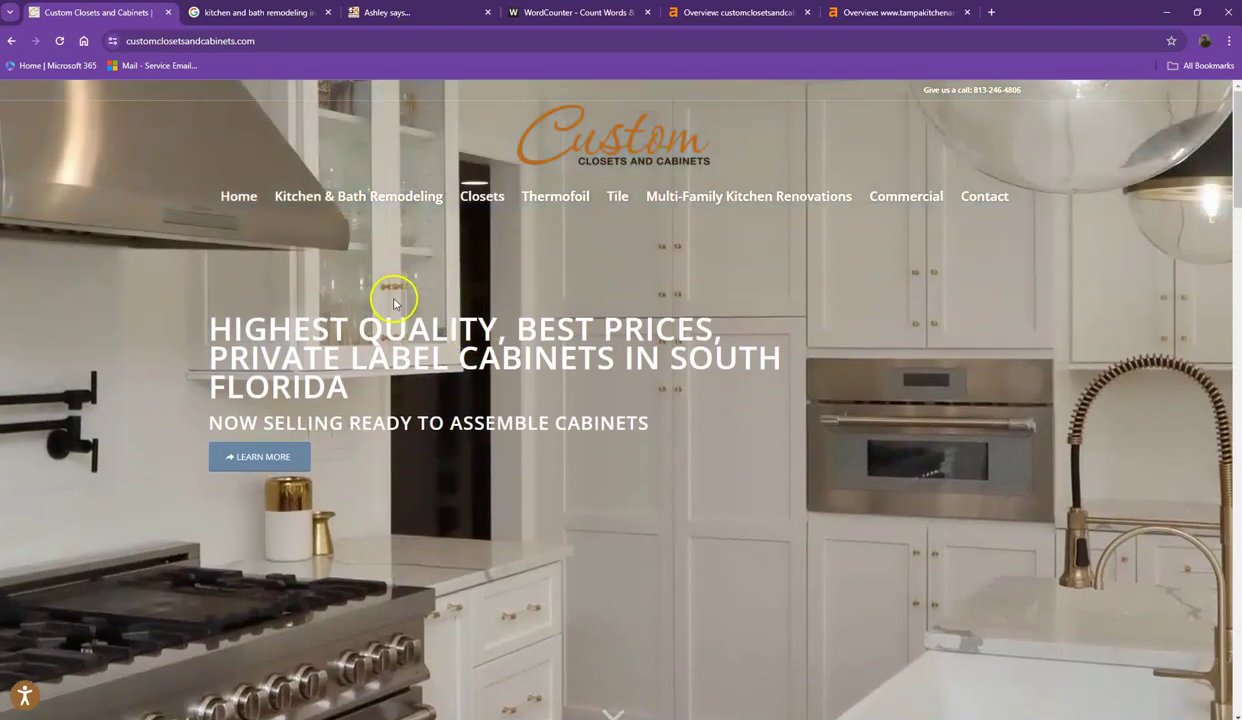
scroll(394, 303, down, 10)
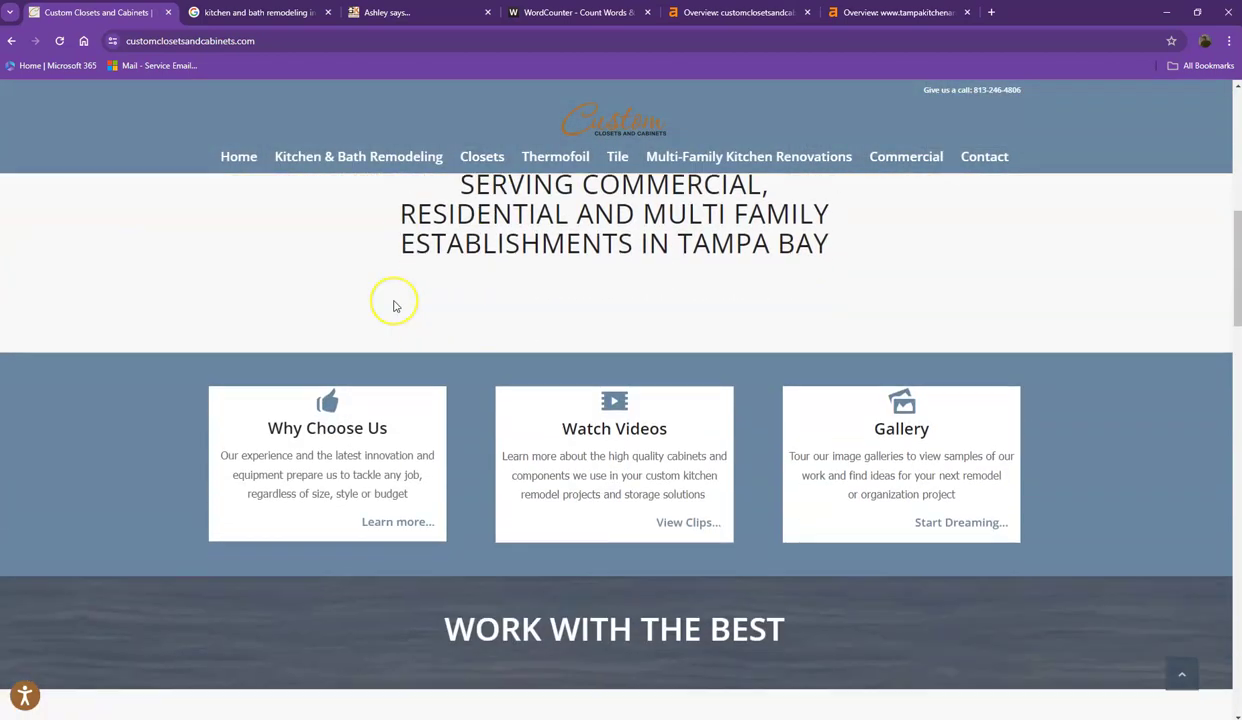
scroll(394, 305, down, 5)
scroll(396, 300, up, 3)
scroll(396, 303, up, 10)
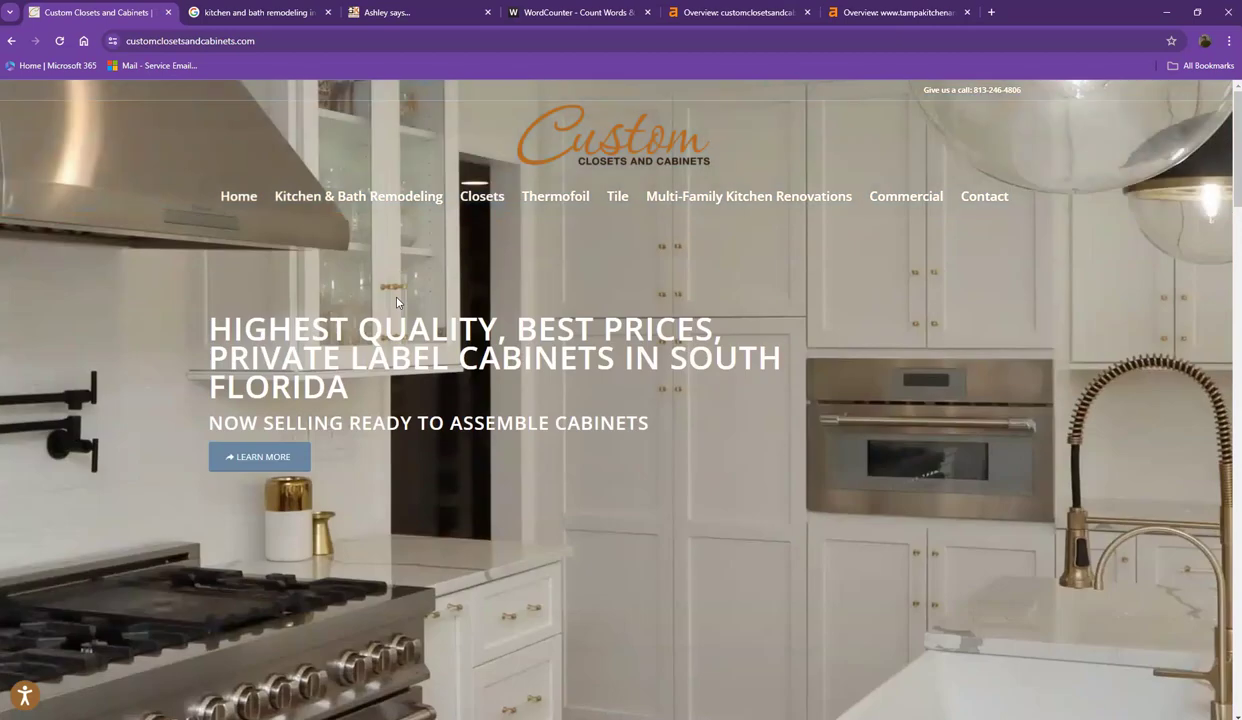
Switch to the Google results for "kitchen and bath remodeling in tampa fl" and examine the sponsored and local business listings
click(225, 14)
scroll(280, 210, up, 8)
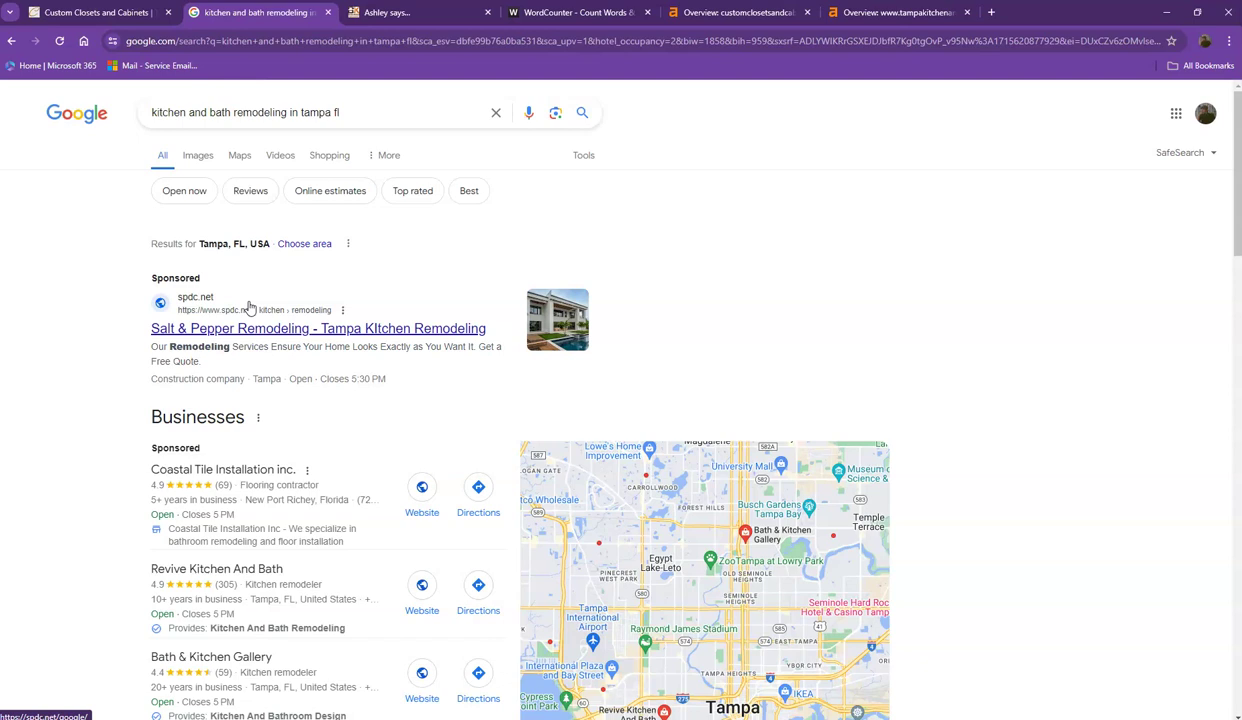
scroll(213, 368, down, 2)
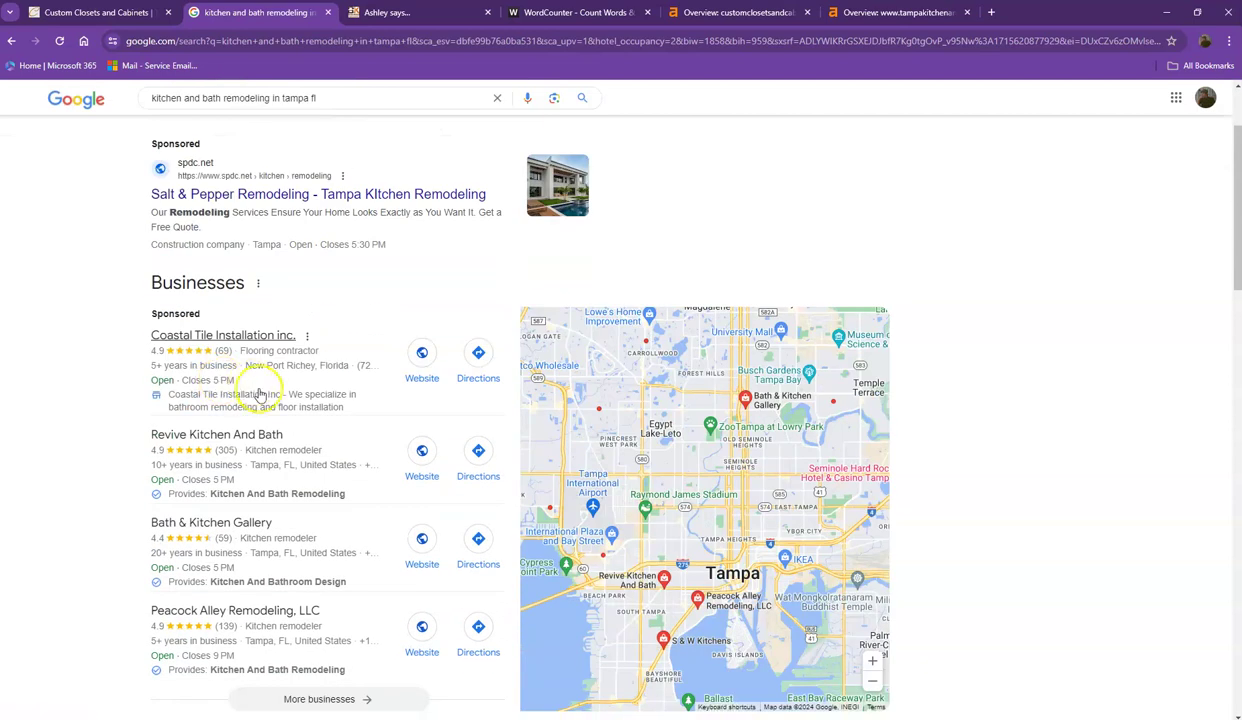
scroll(300, 392, down, 3)
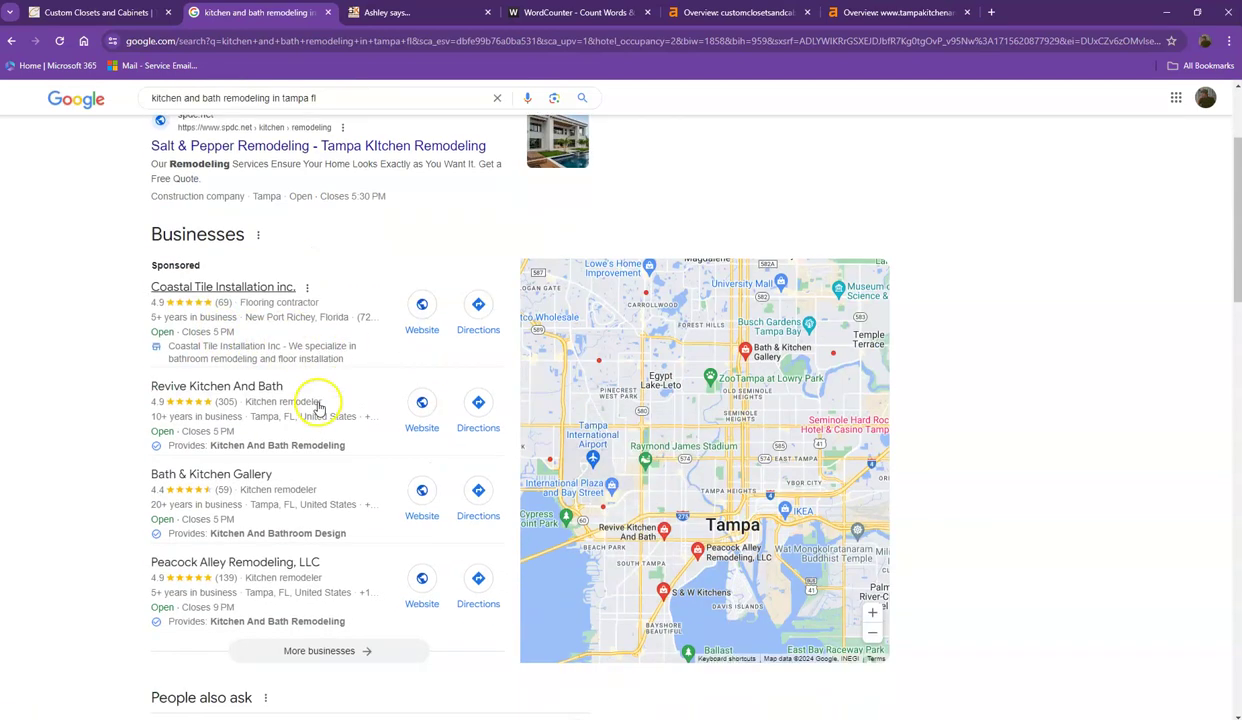
scroll(328, 380, up, 1)
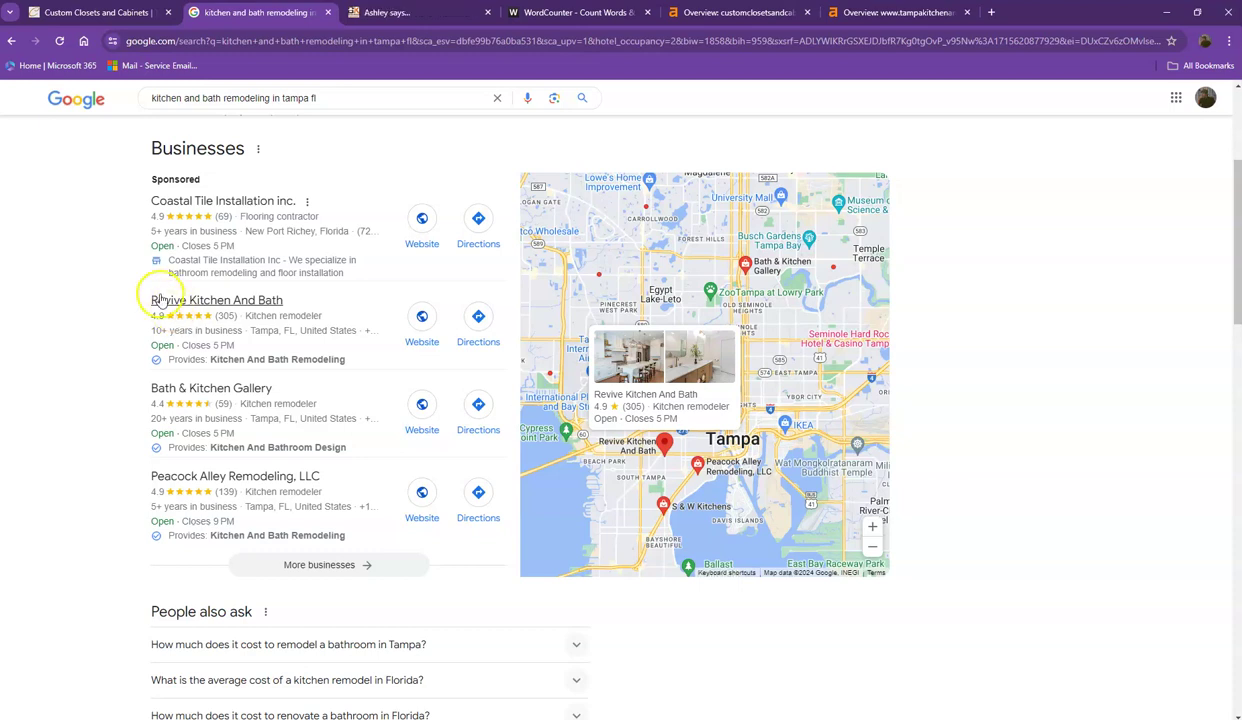
Review the related questions and the organic search results for kitchen and bath remodeling in Tampa
scroll(114, 283, down, 5)
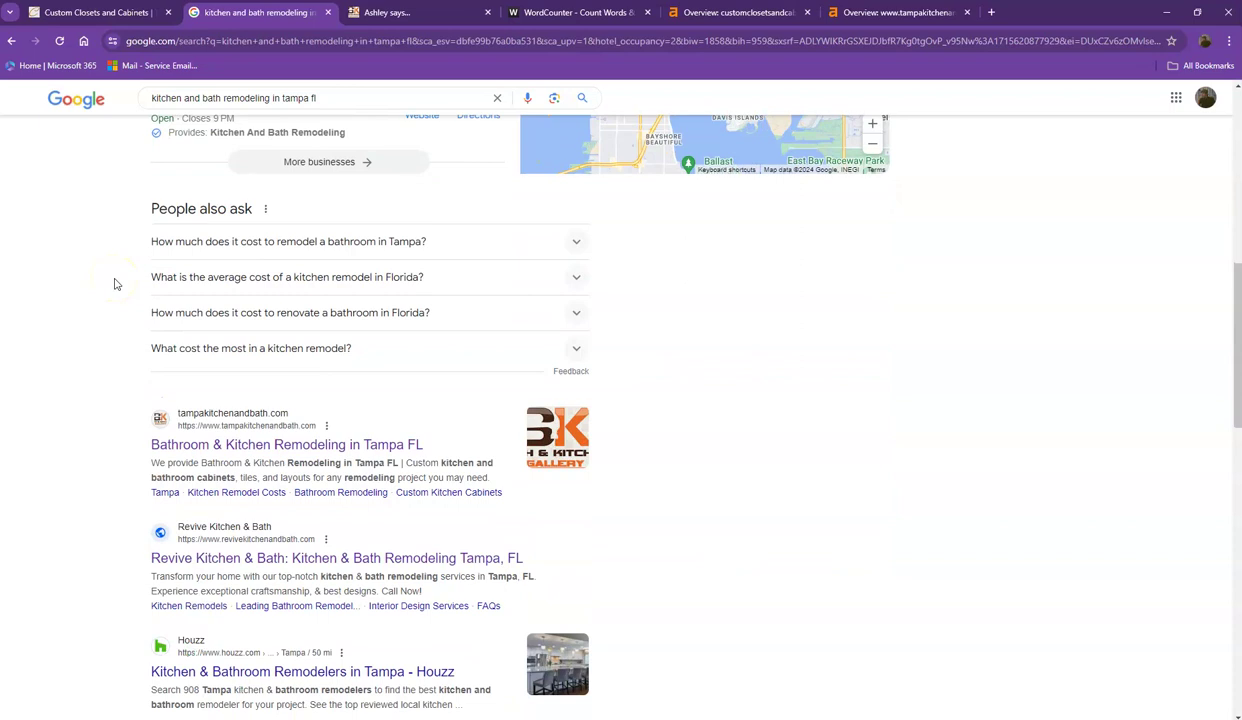
scroll(155, 358, down, 1)
scroll(148, 362, down, 2)
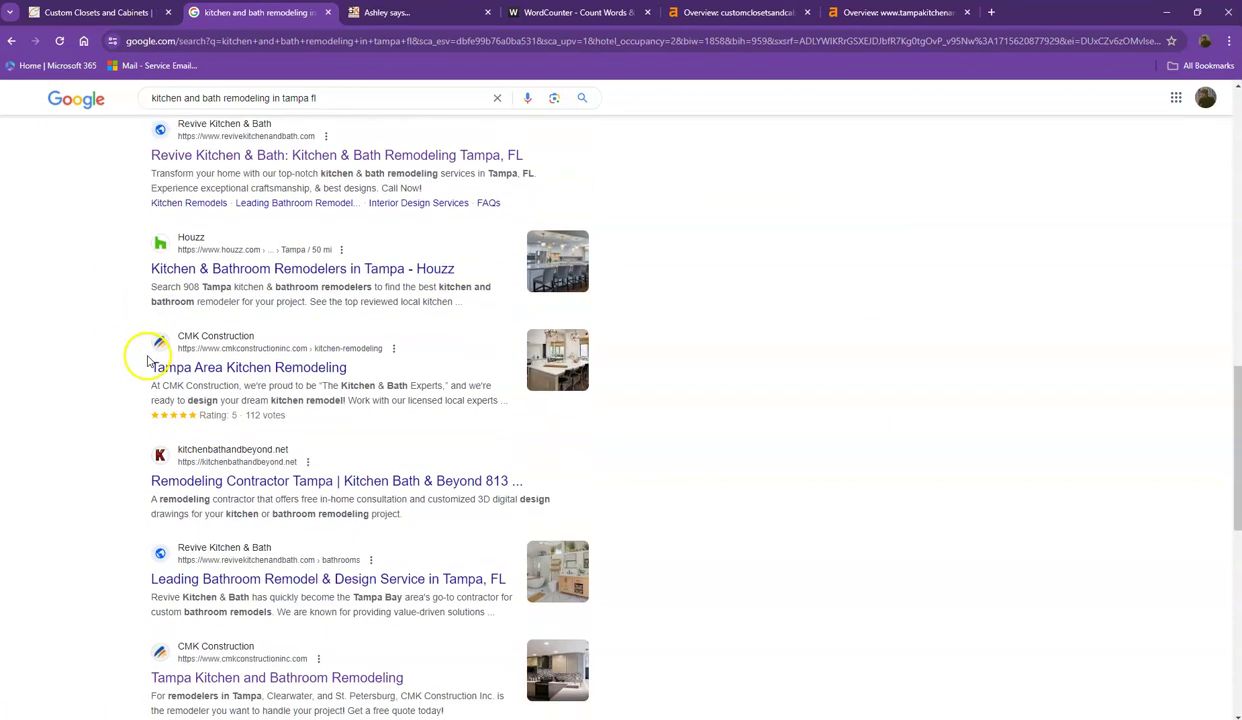
scroll(148, 345, down, 2)
scroll(148, 342, down, 2)
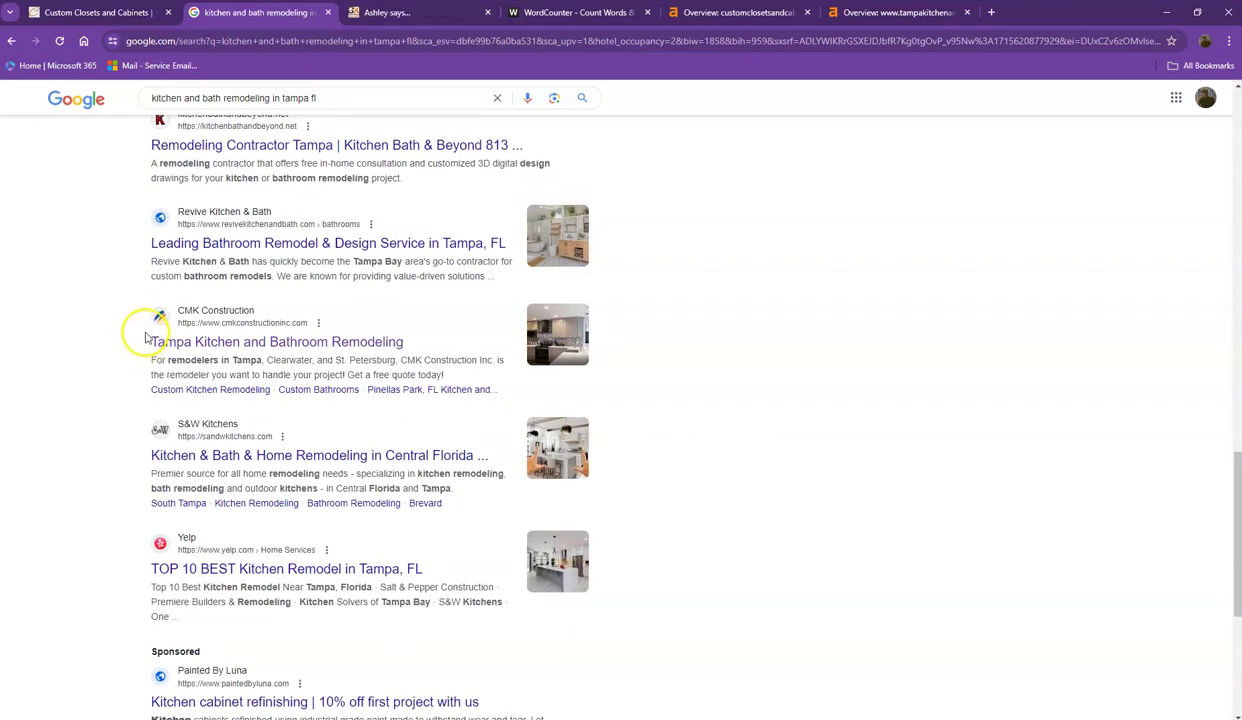
scroll(147, 338, up, 5)
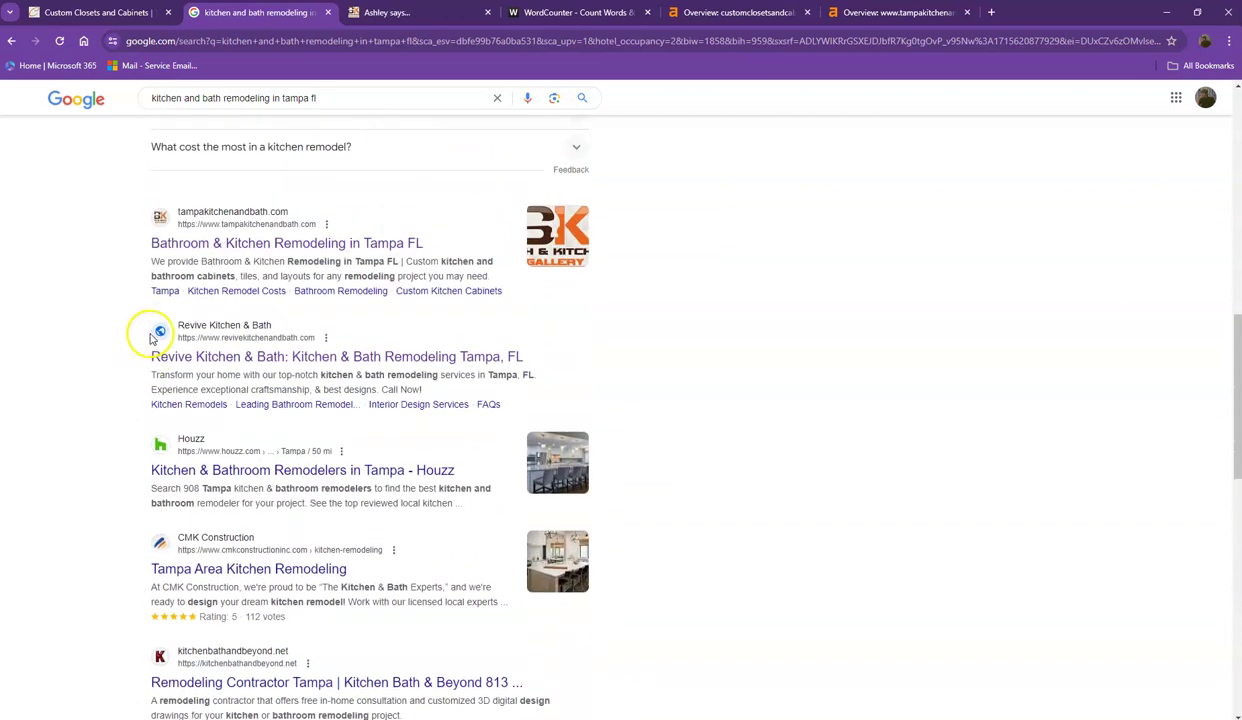
scroll(150, 338, up, 2)
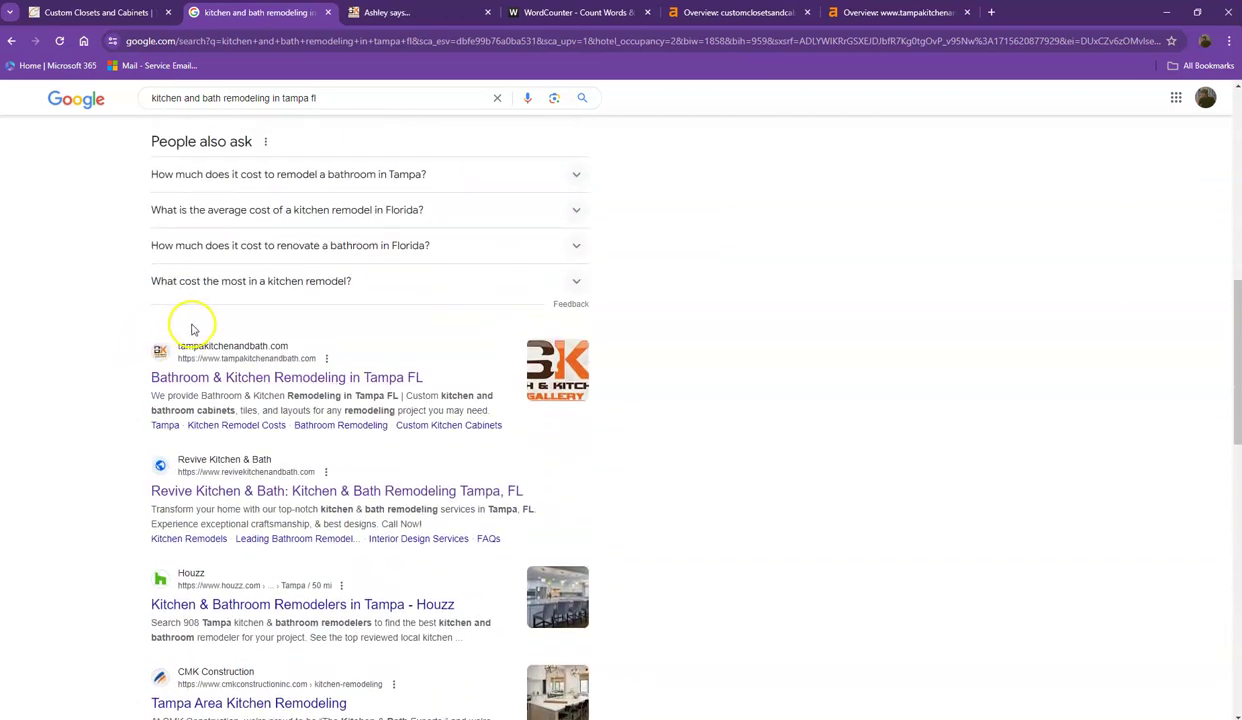
Examine the content and layout of the tampakitchenandbath.com homepage down to the before-and-after remodel section
click(392, 12)
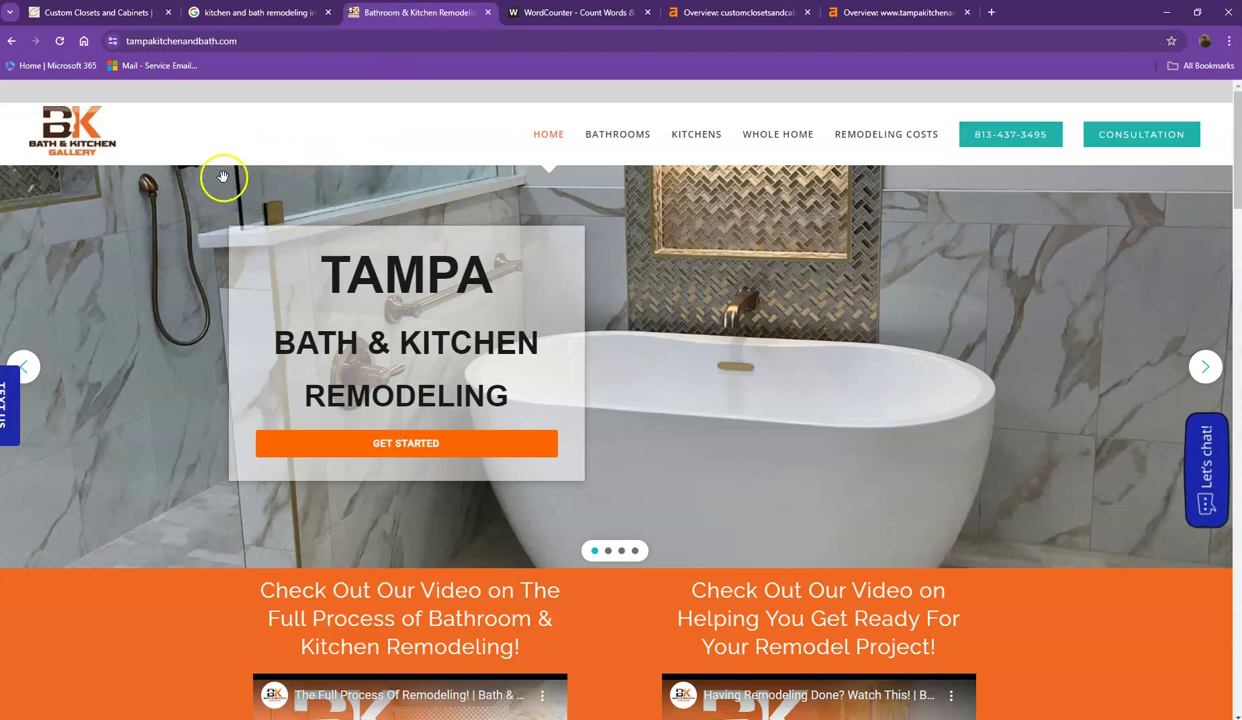
scroll(598, 336, down, 2)
scroll(793, 338, down, 3)
scroll(679, 325, down, 1)
scroll(665, 313, down, 9)
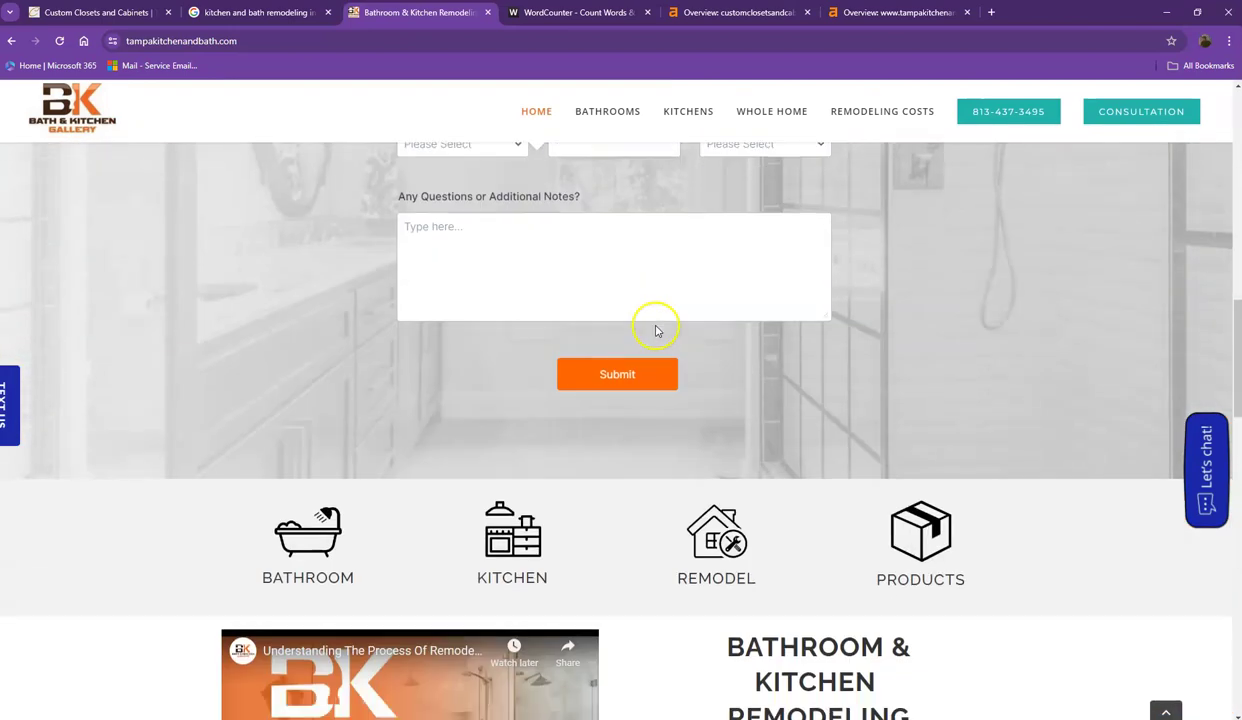
scroll(660, 320, down, 2)
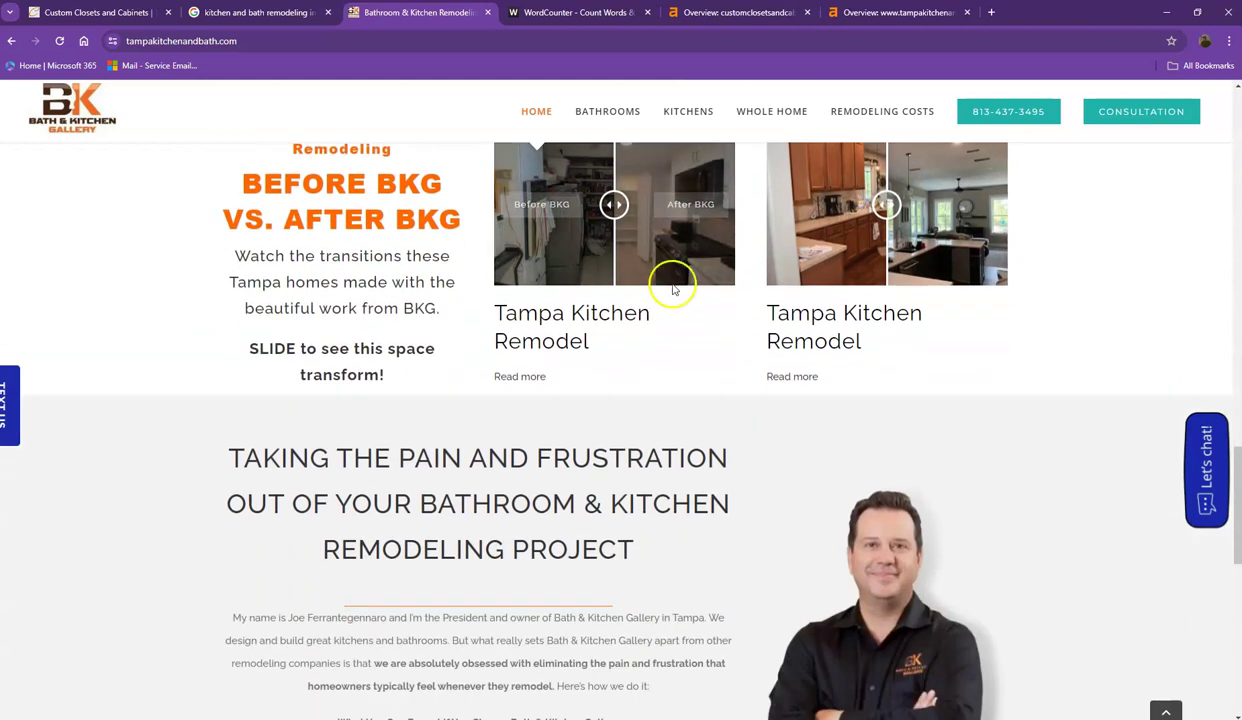
Switch to Ahrefs and review the Site Explorer overview for customclosetsandcabinets.com
click(741, 14)
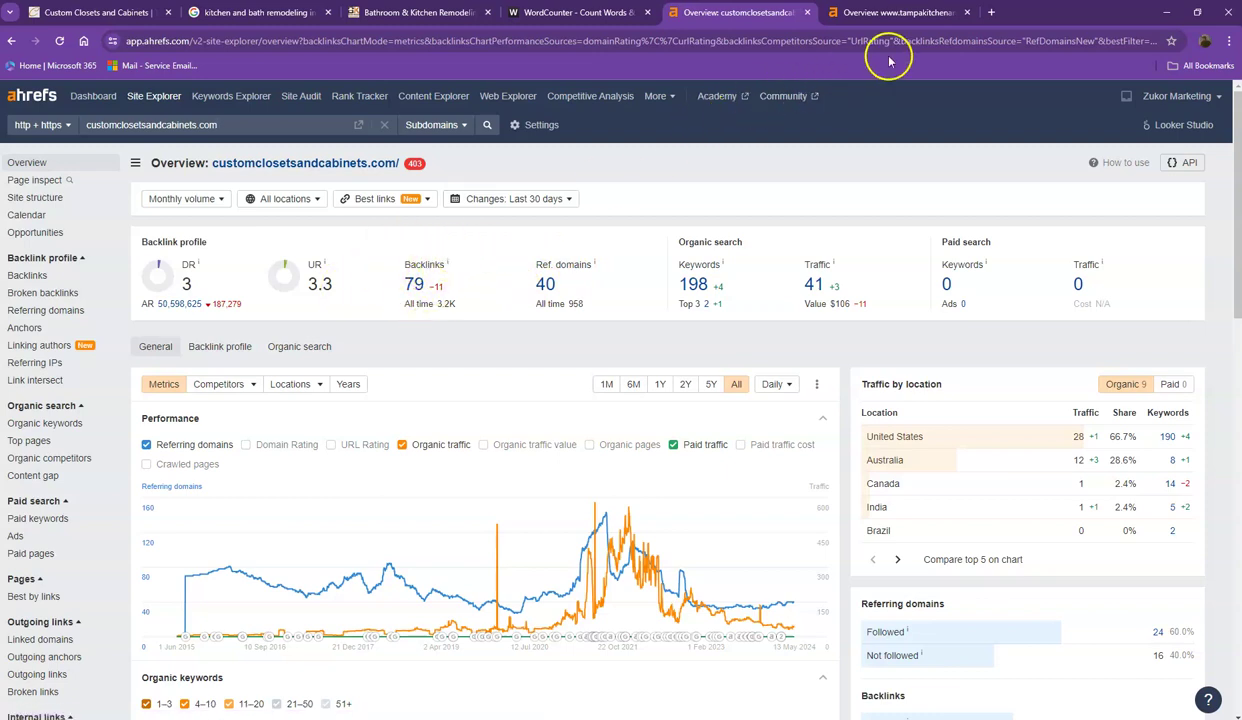
click(866, 15)
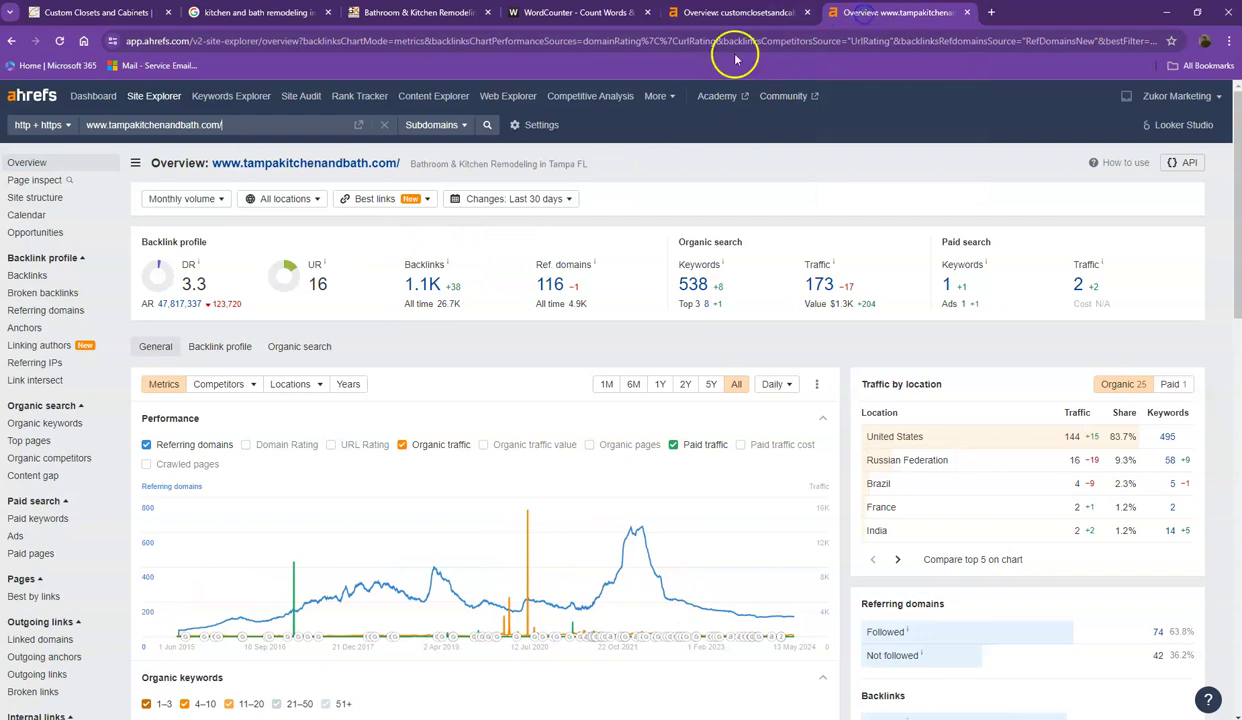
click(737, 12)
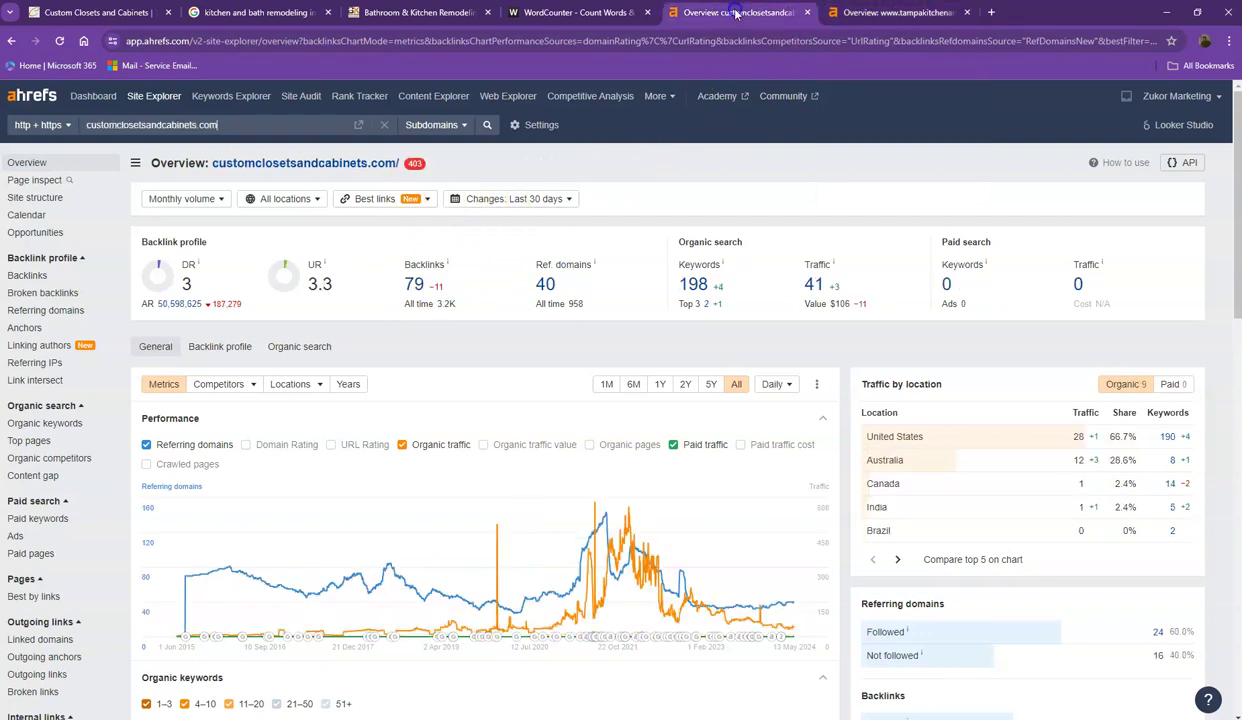
click(862, 12)
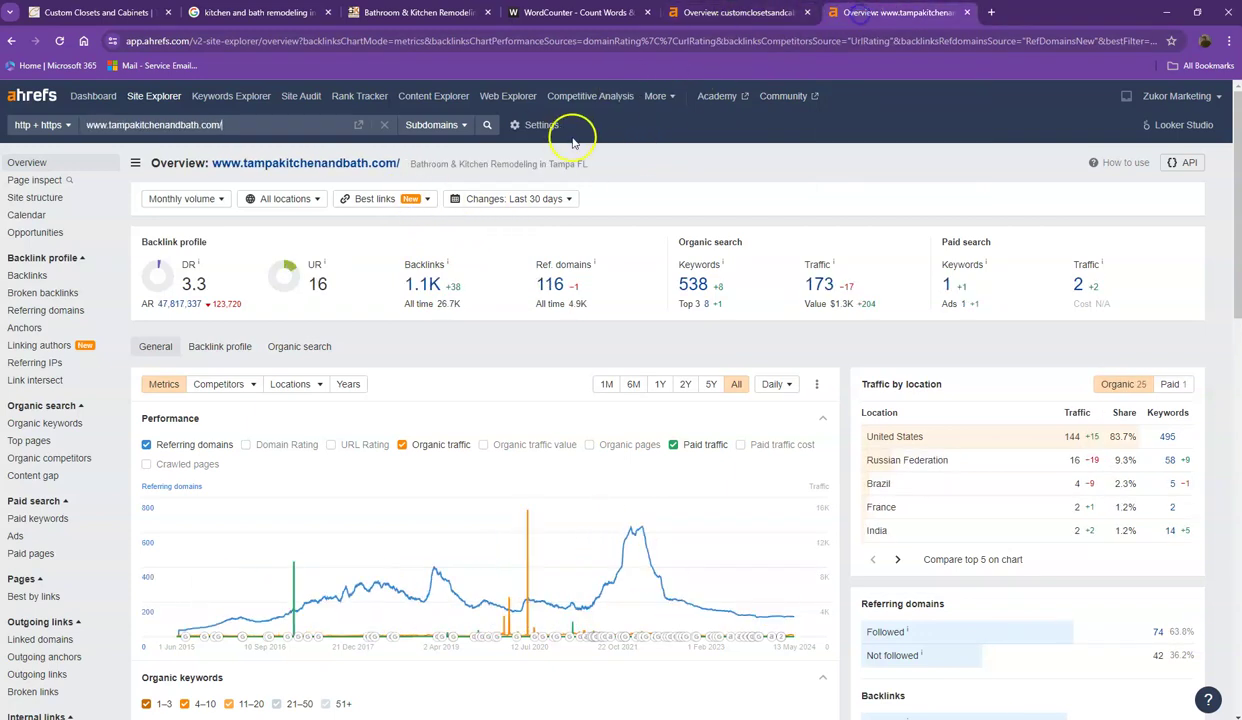
click(743, 17)
click(862, 12)
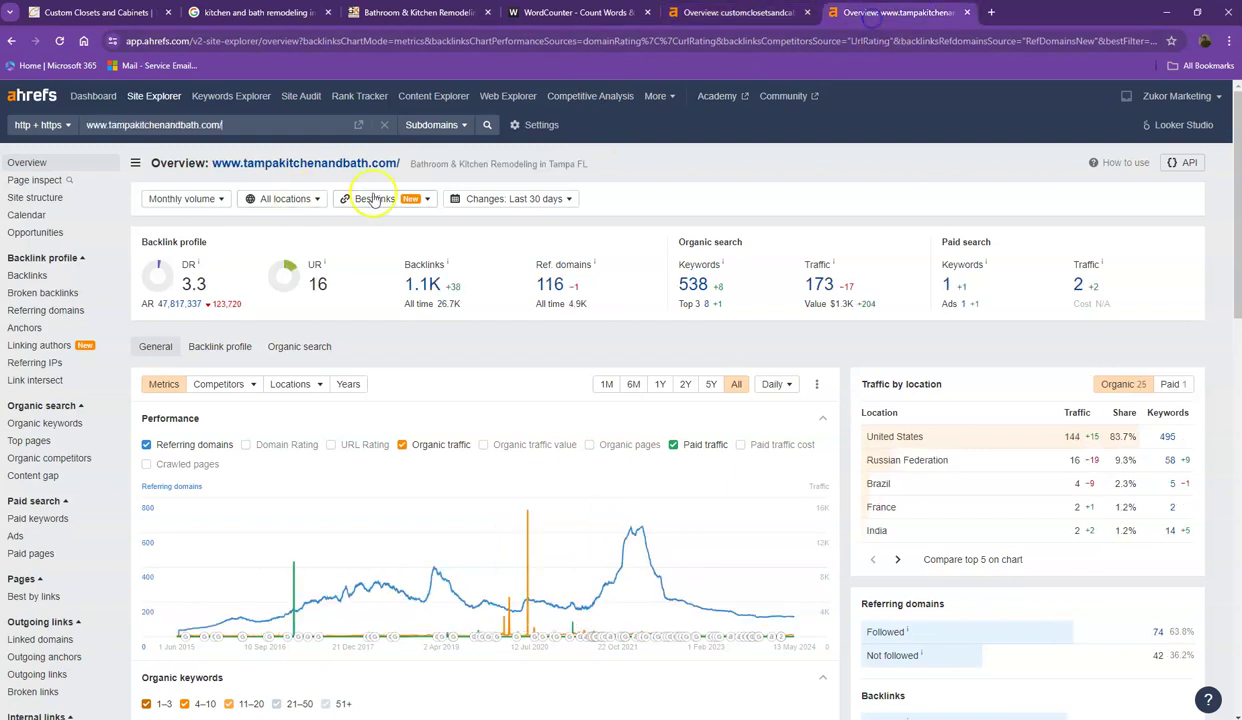
mouse_move(326, 272)
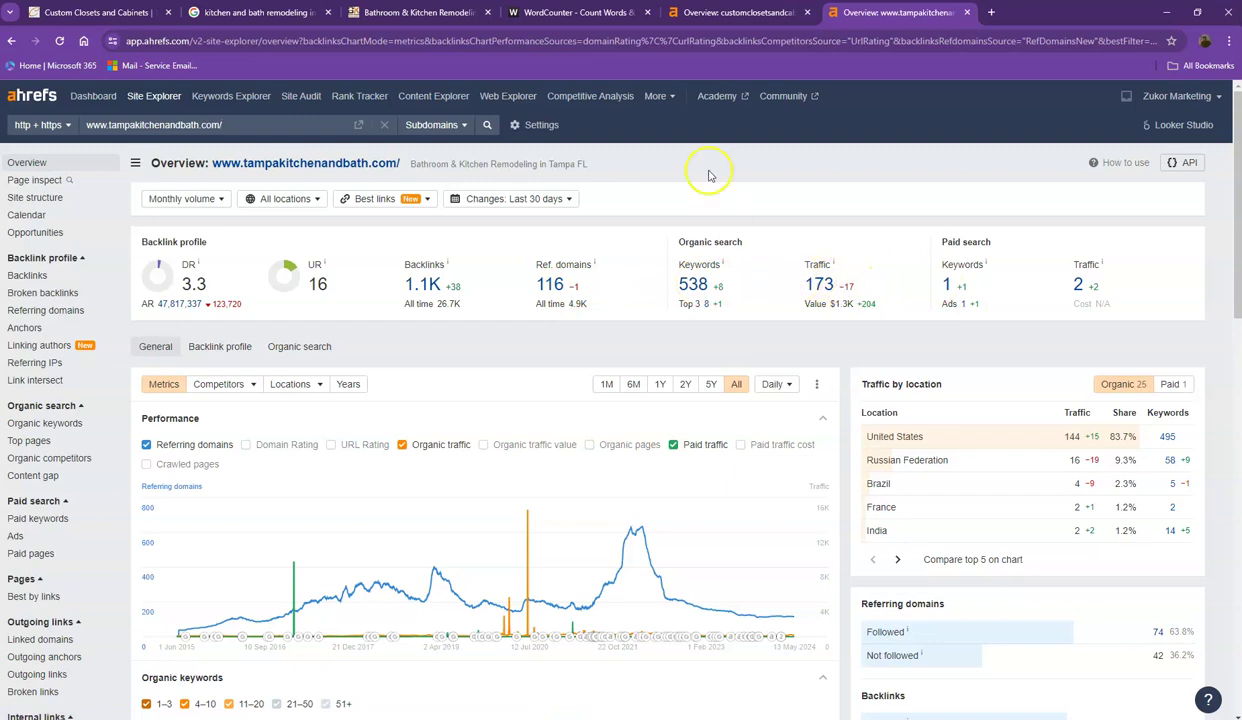
click(719, 12)
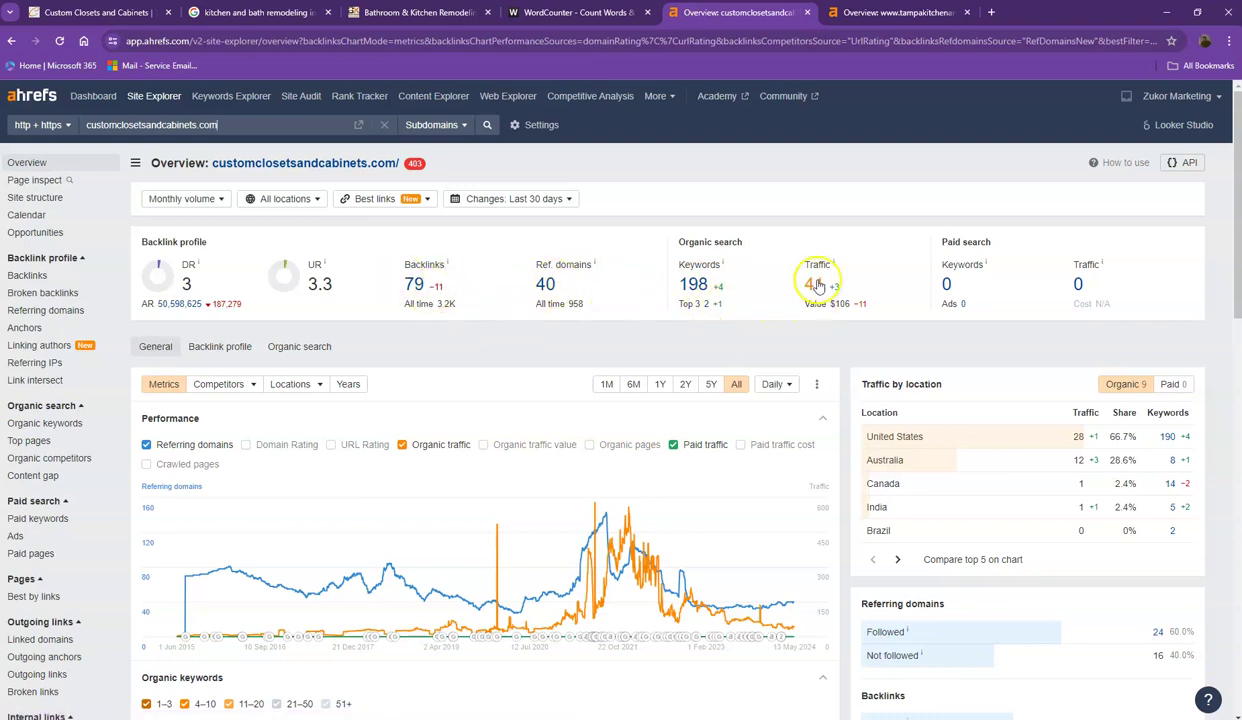
click(873, 13)
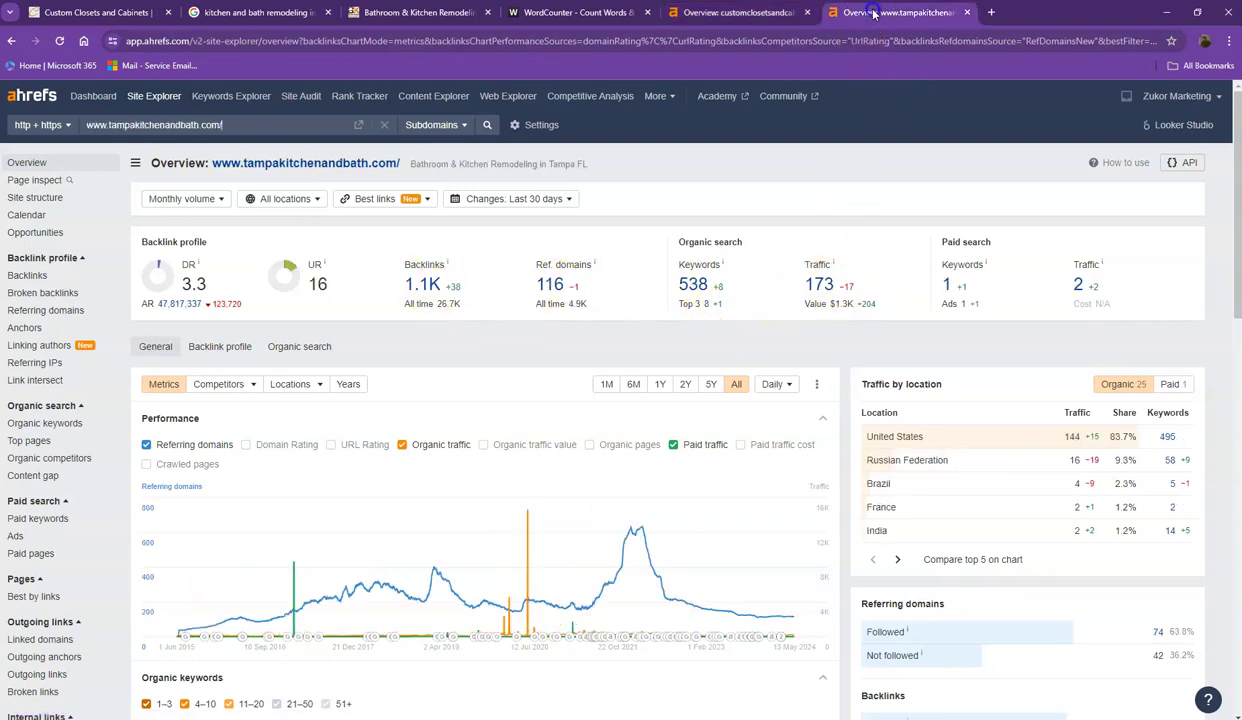
Open the referring domains and organic keywords reports for tampakitchenandbath.com in separate new tabs
right_click(570, 288)
click(577, 292)
right_click(690, 286)
click(712, 296)
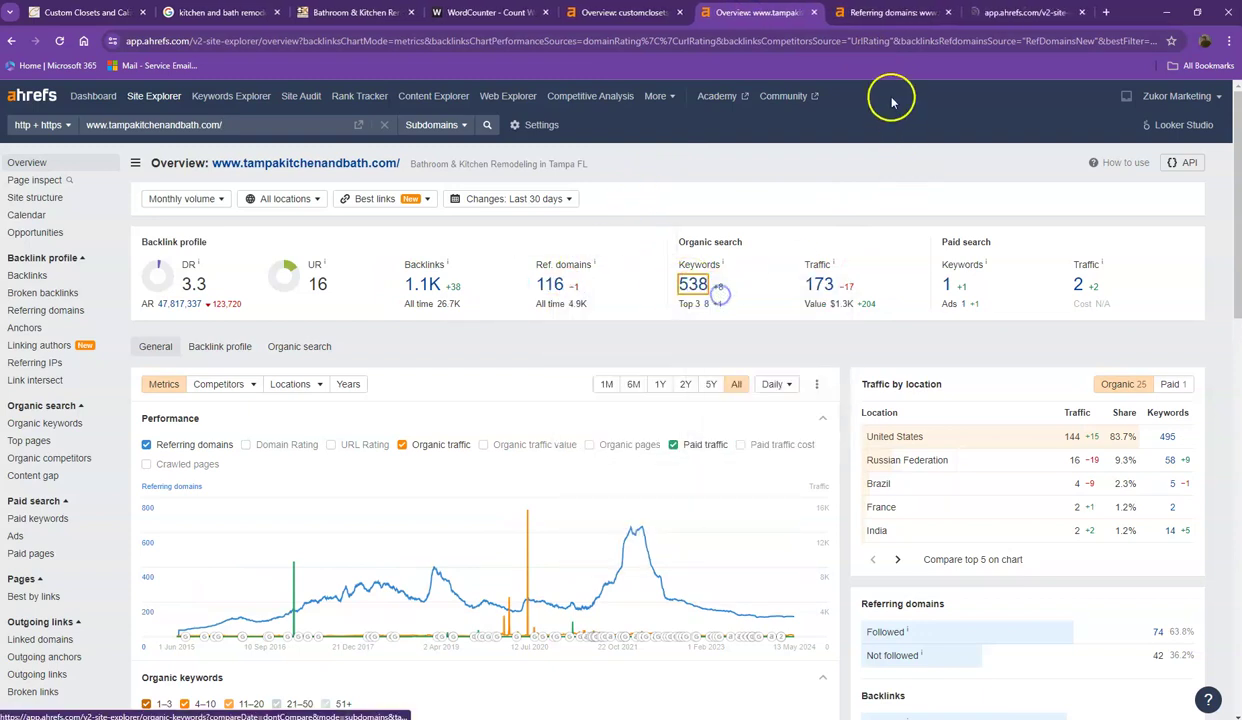
click(908, 13)
click(976, 16)
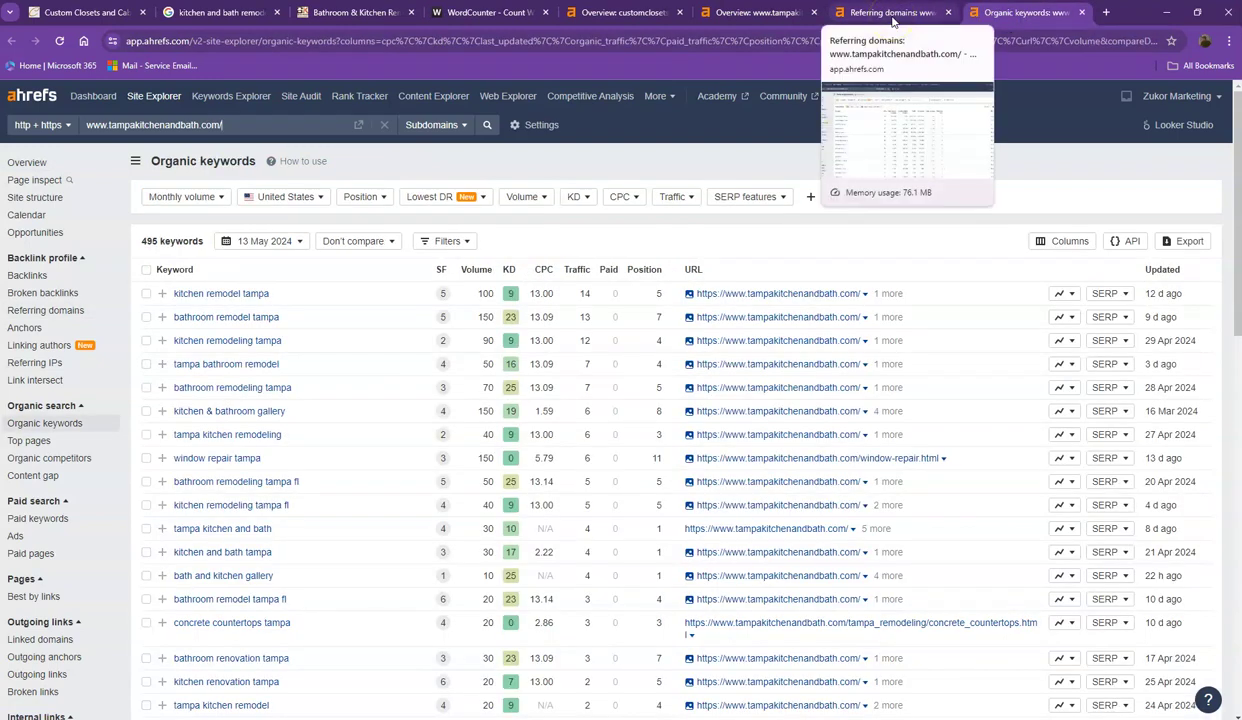
Review all three result pages of the referring domains report for tampakitchenandbath.com
click(894, 14)
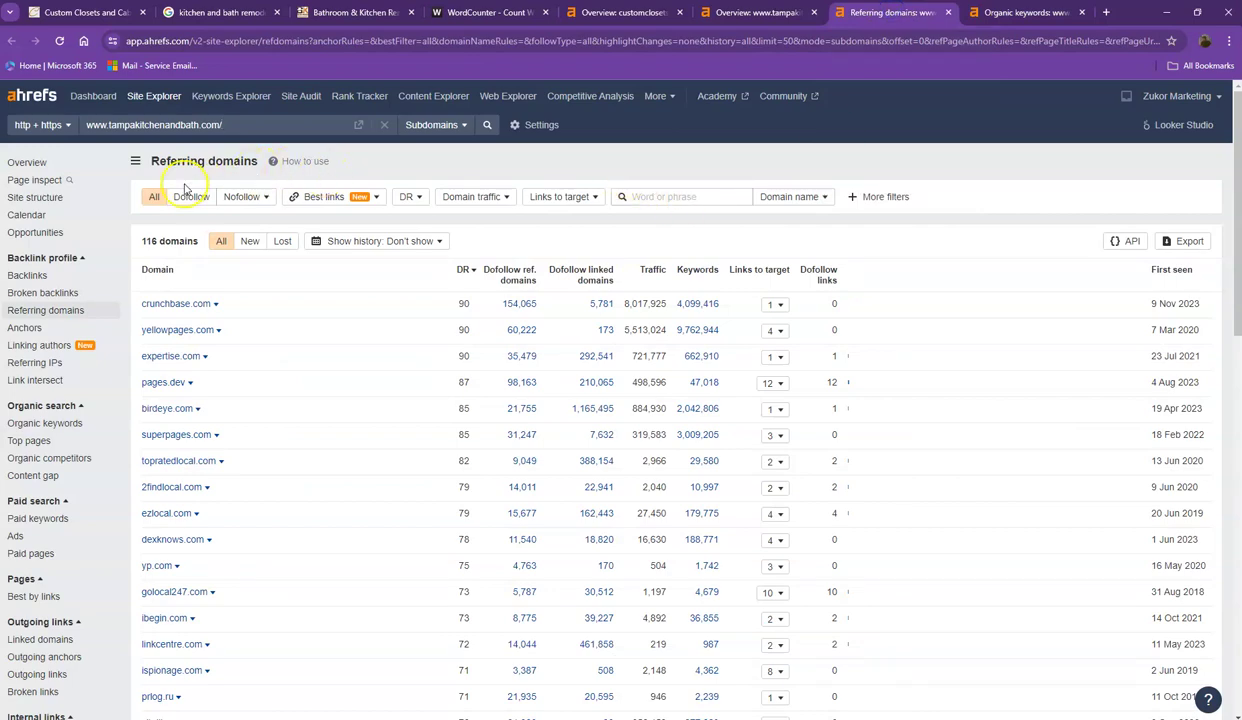
scroll(186, 193, down, 15)
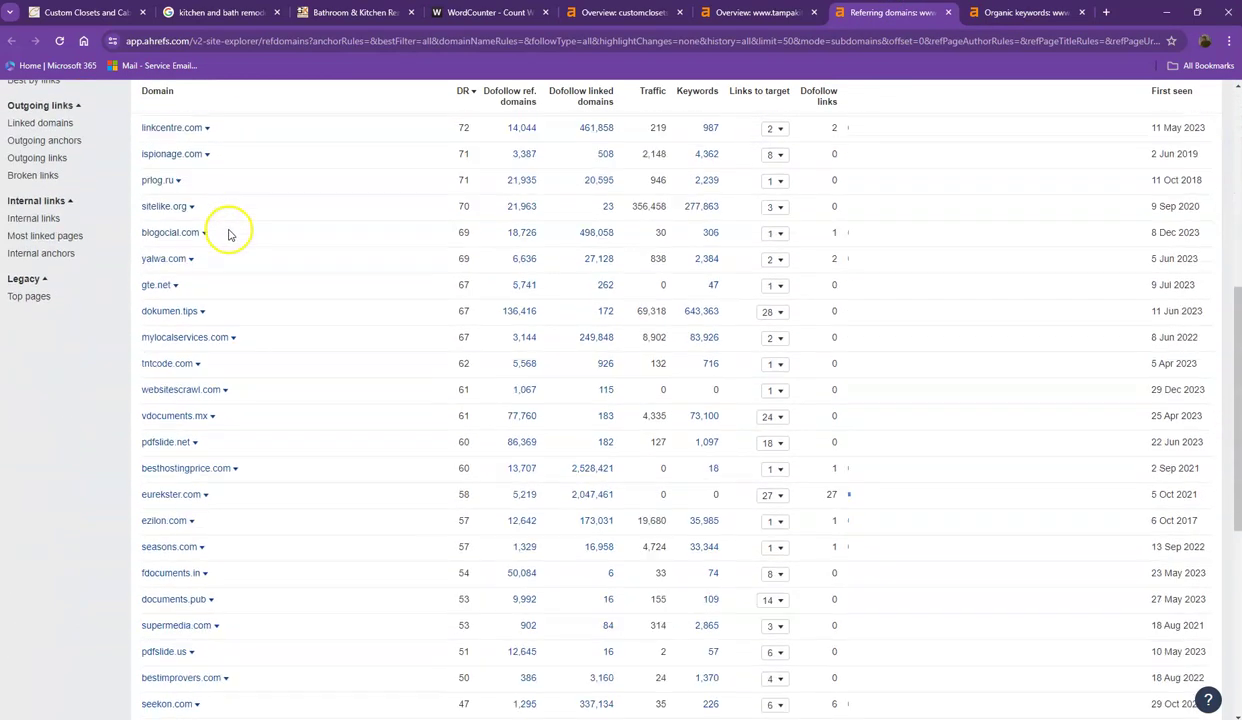
click(178, 625)
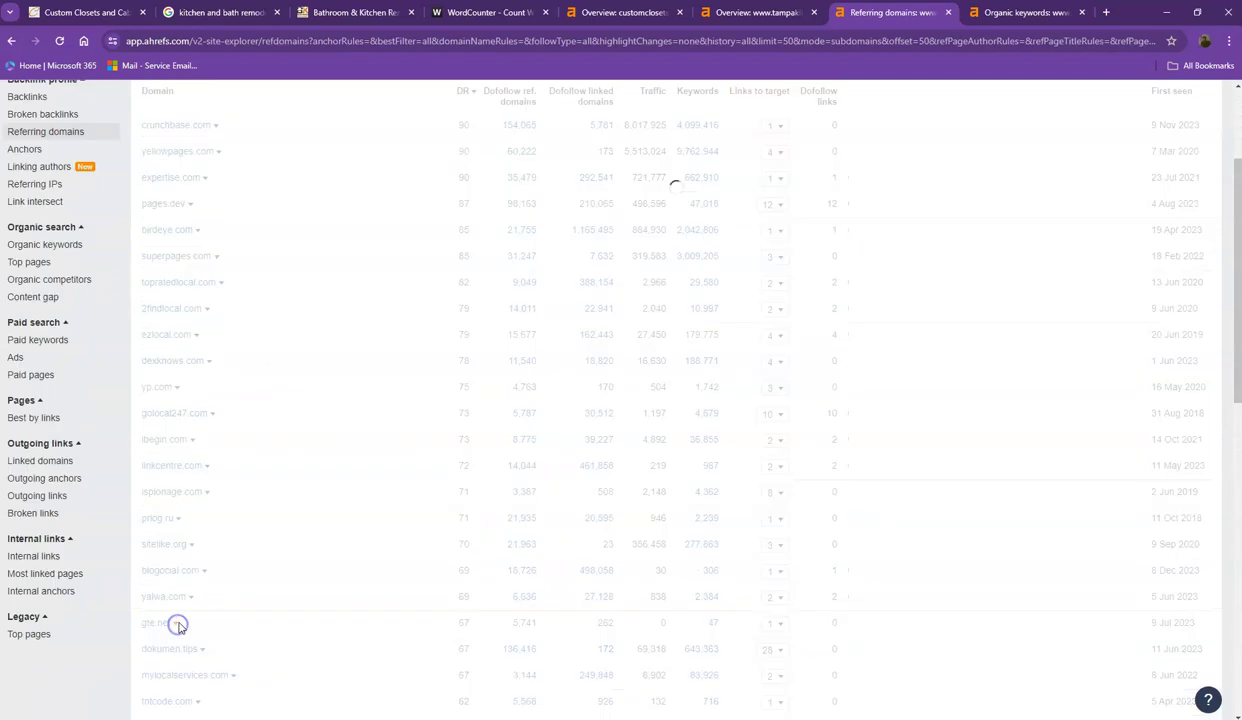
scroll(272, 483, down, 10)
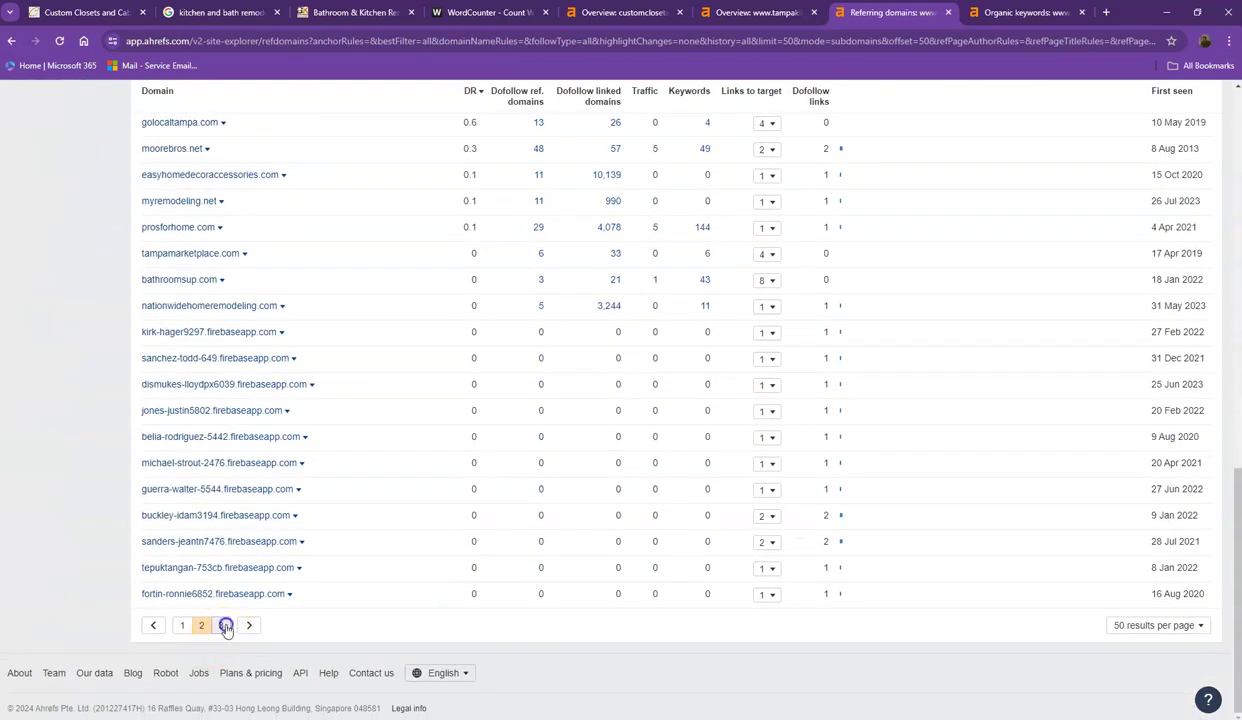
click(226, 625)
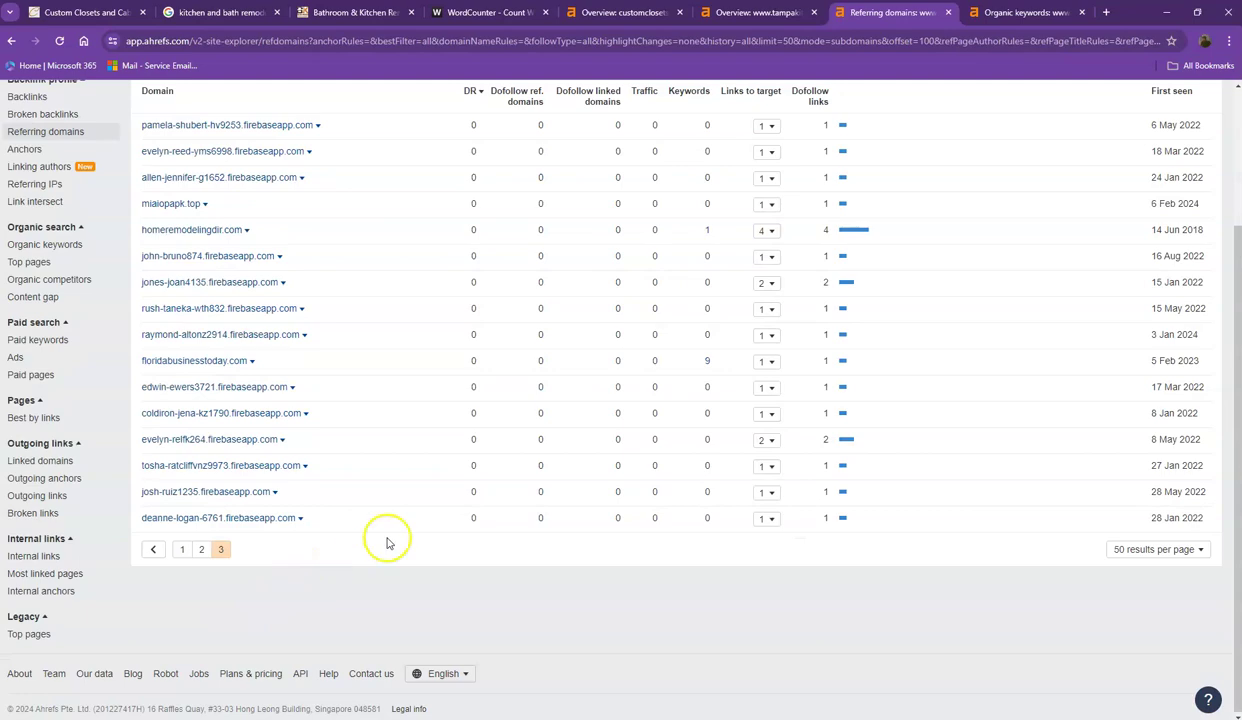
Switch to the organic keywords report for tampakitchenandbath.com and review its first two result pages
click(1035, 13)
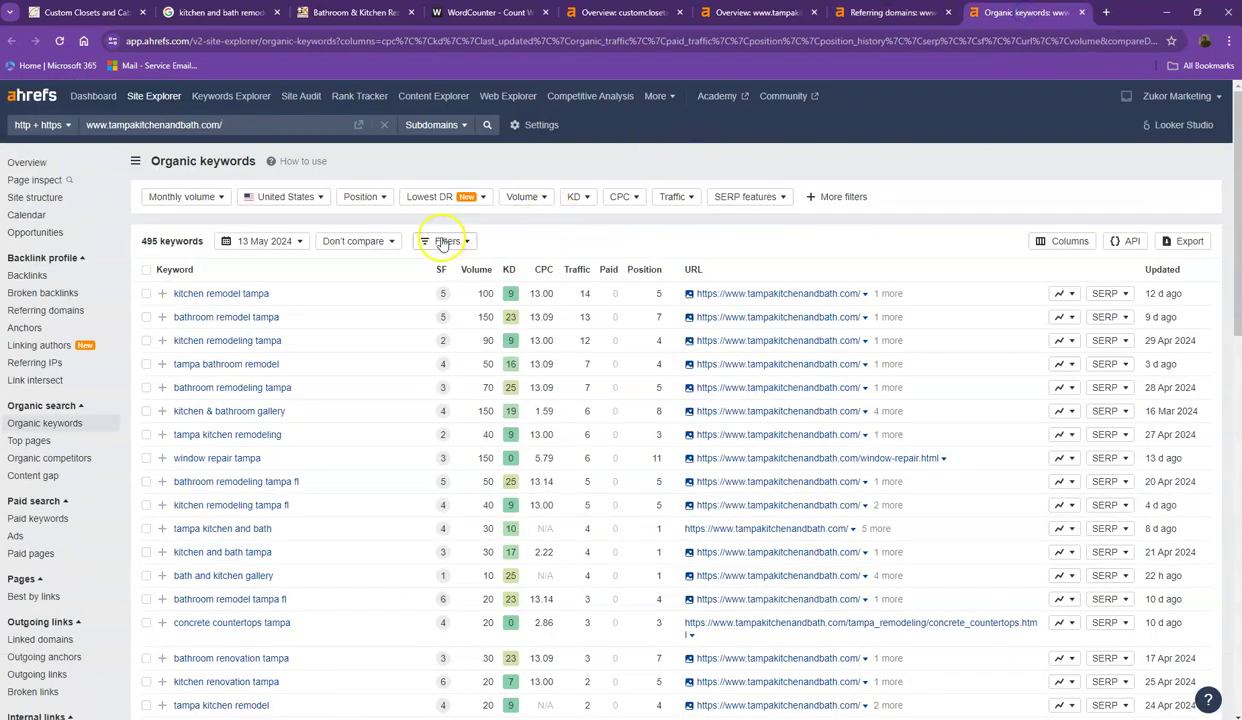
scroll(444, 244, down, 10)
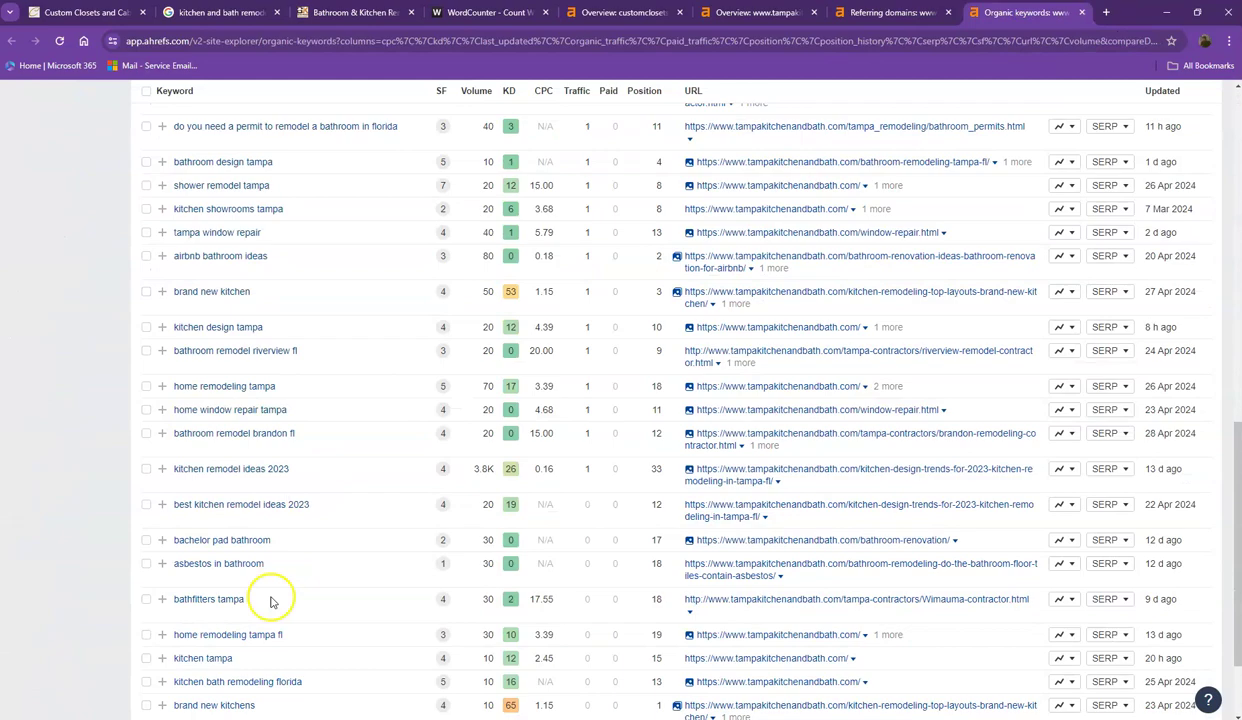
scroll(270, 602, down, 2)
click(183, 628)
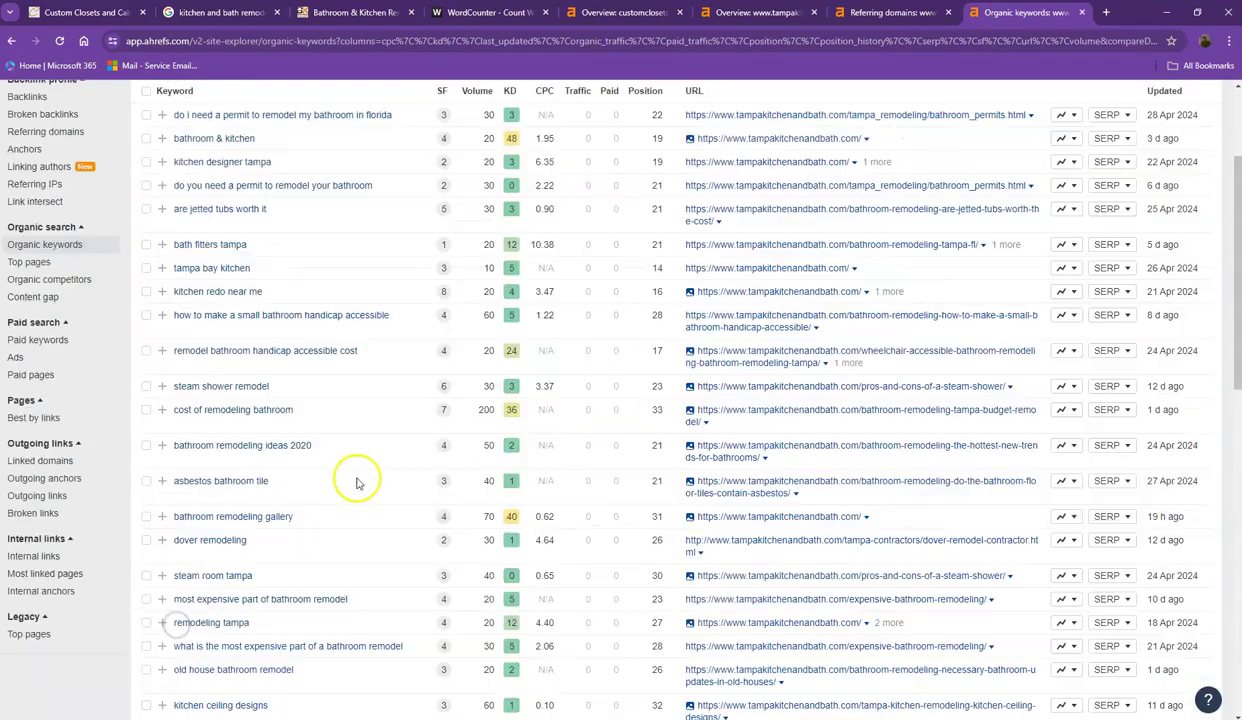
scroll(390, 462, down, 3)
scroll(402, 438, down, 2)
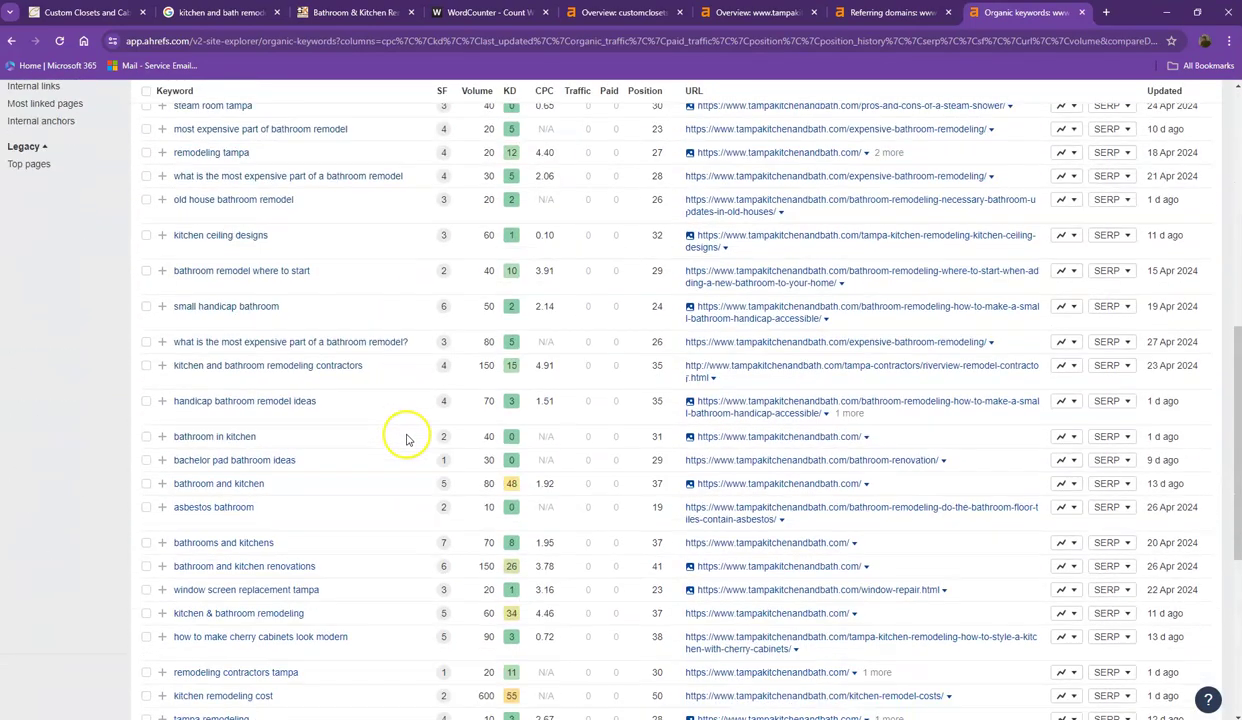
scroll(406, 438, down, 4)
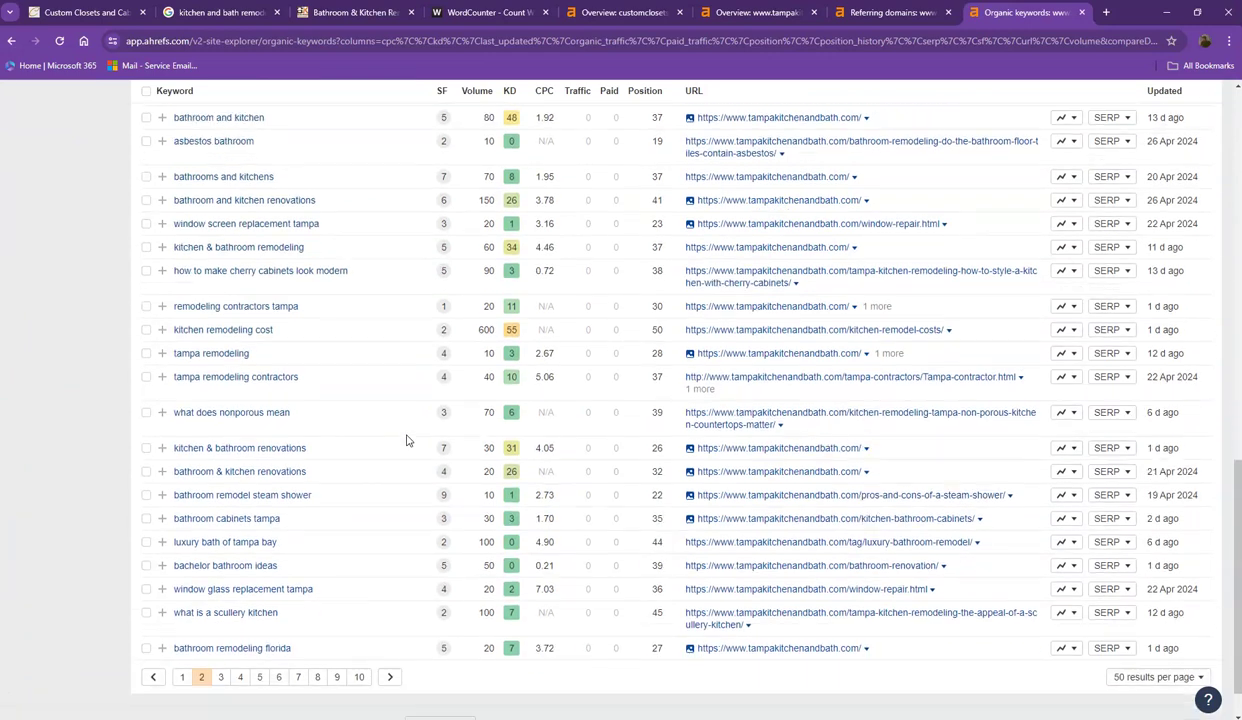
scroll(406, 438, down, 1)
Examine the third page of organic keywords, highlighting the search volumes for "scullery kitchen" and "kitchen and bath remodeling"
click(218, 626)
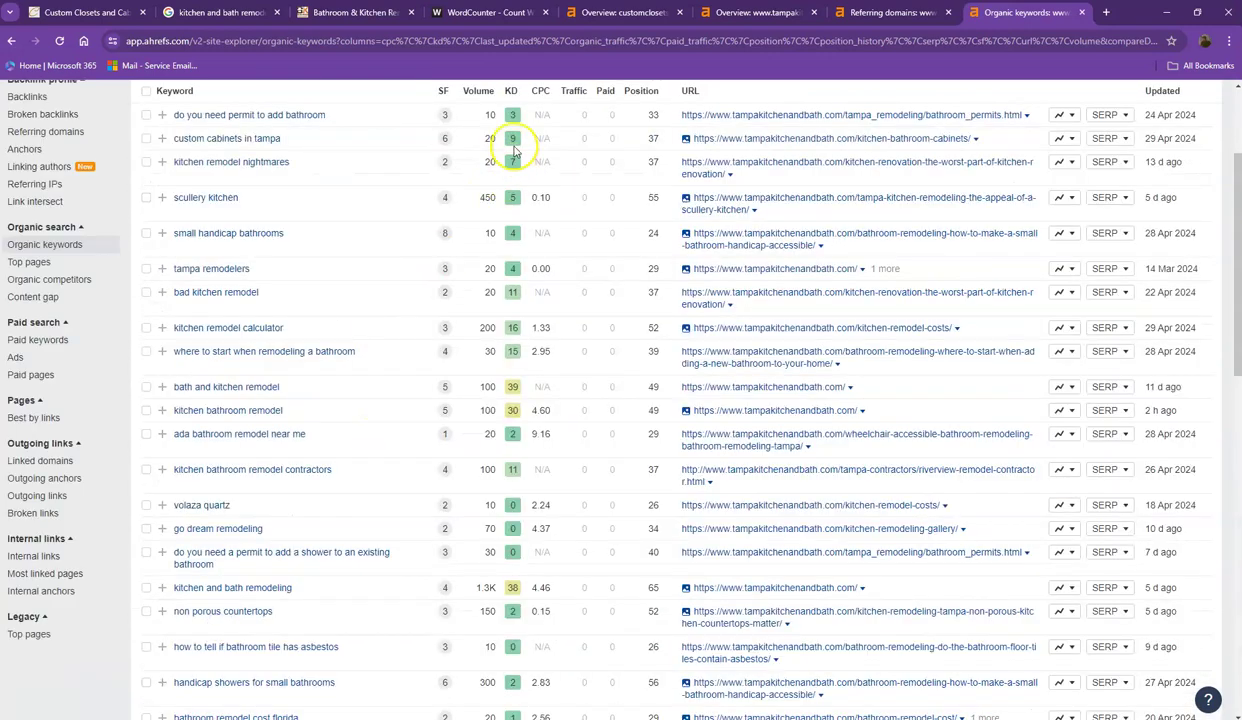
drag(495, 198, 172, 203)
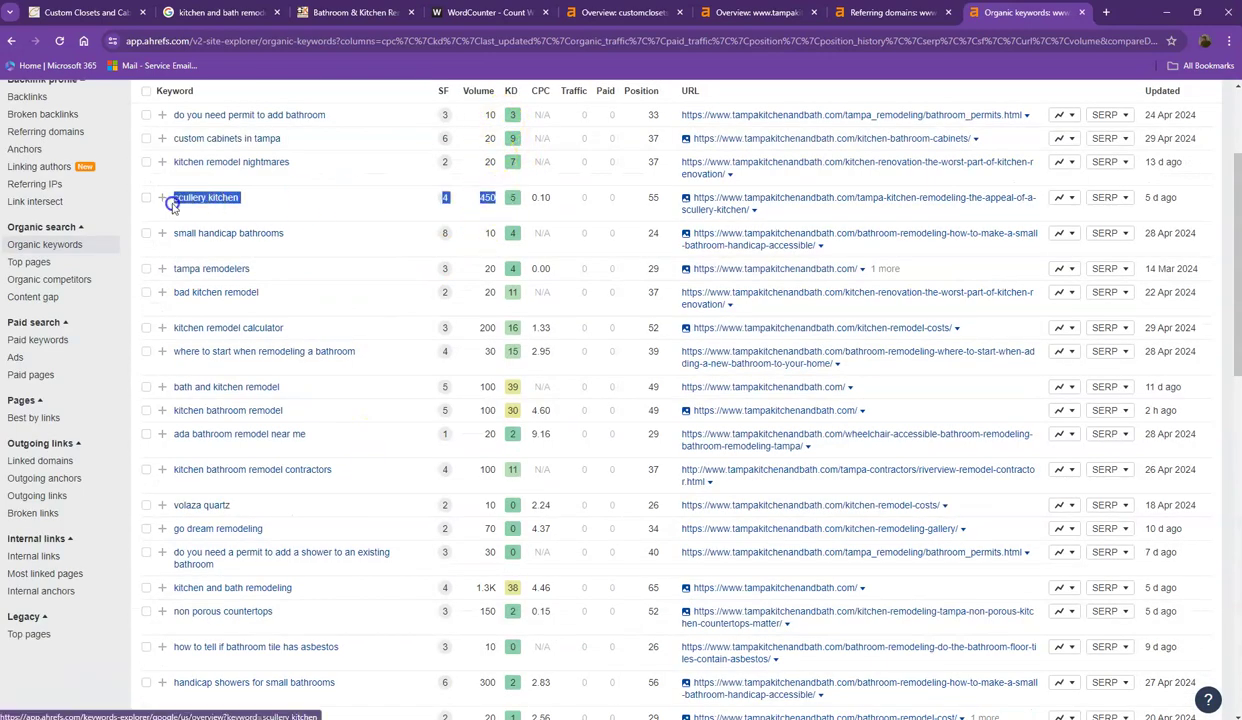
click(299, 200)
scroll(463, 308, down, 3)
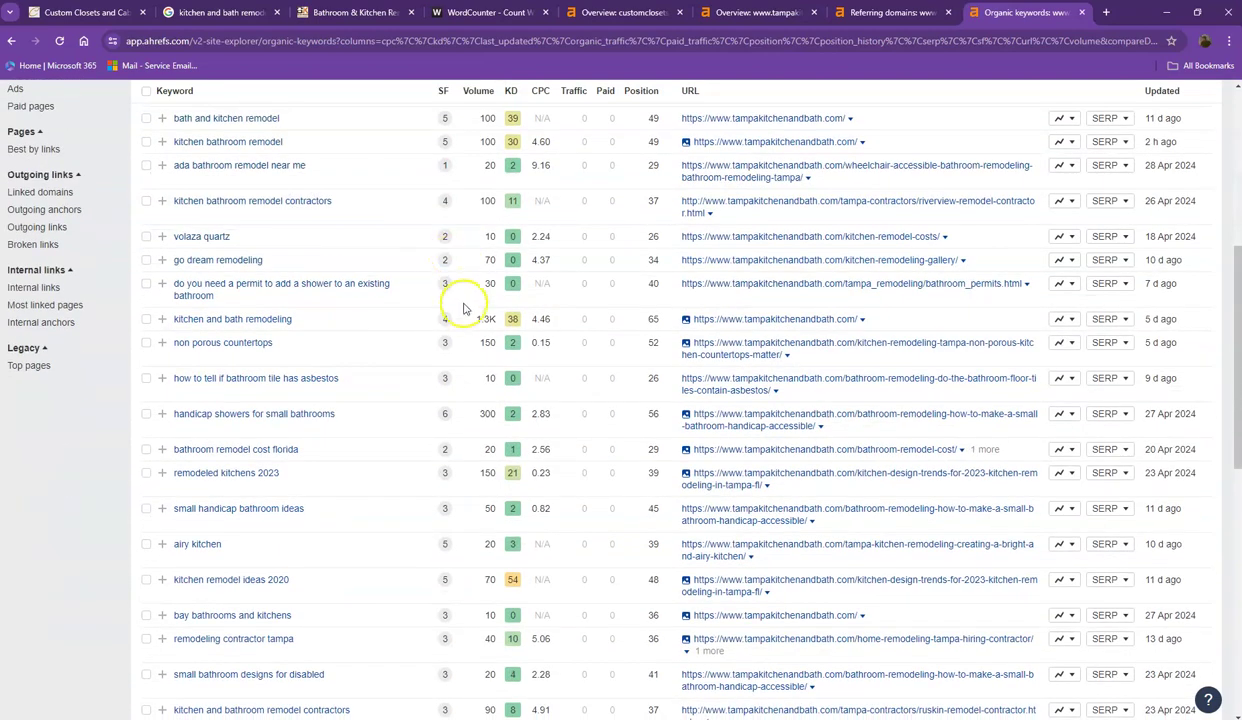
scroll(470, 317, down, 1)
drag(497, 257, 166, 255)
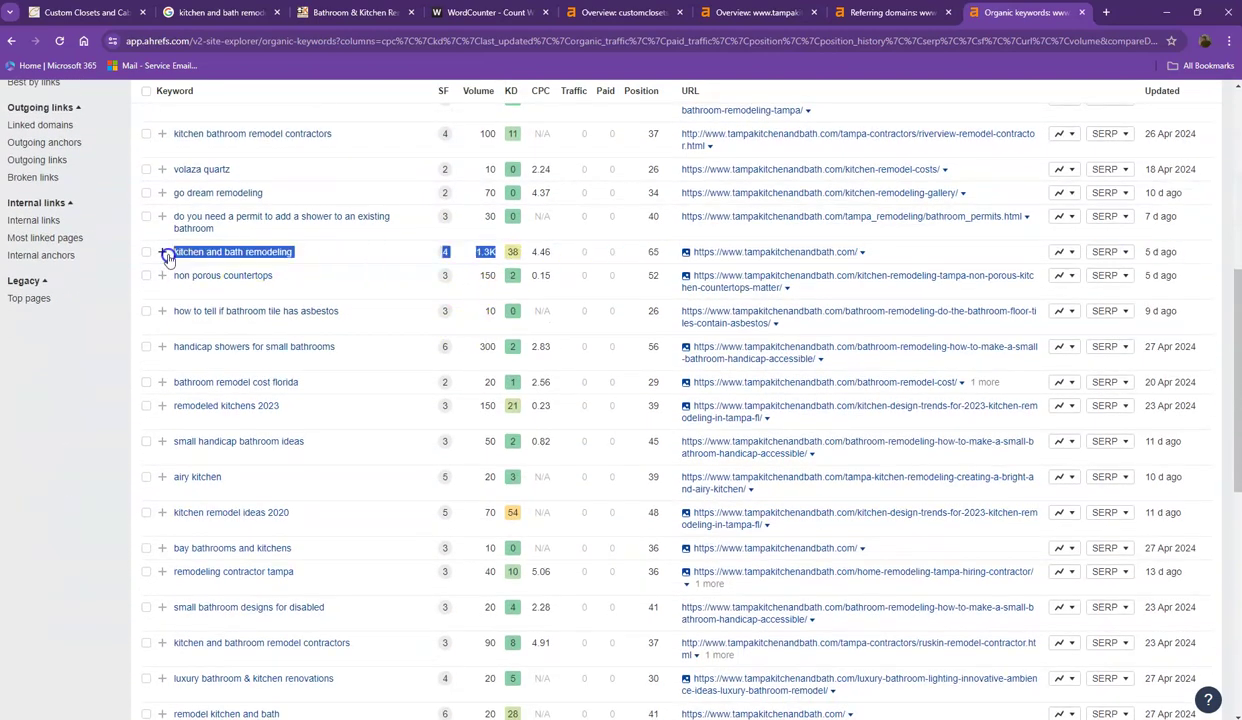
click(351, 252)
scroll(369, 280, down, 2)
scroll(369, 285, down, 5)
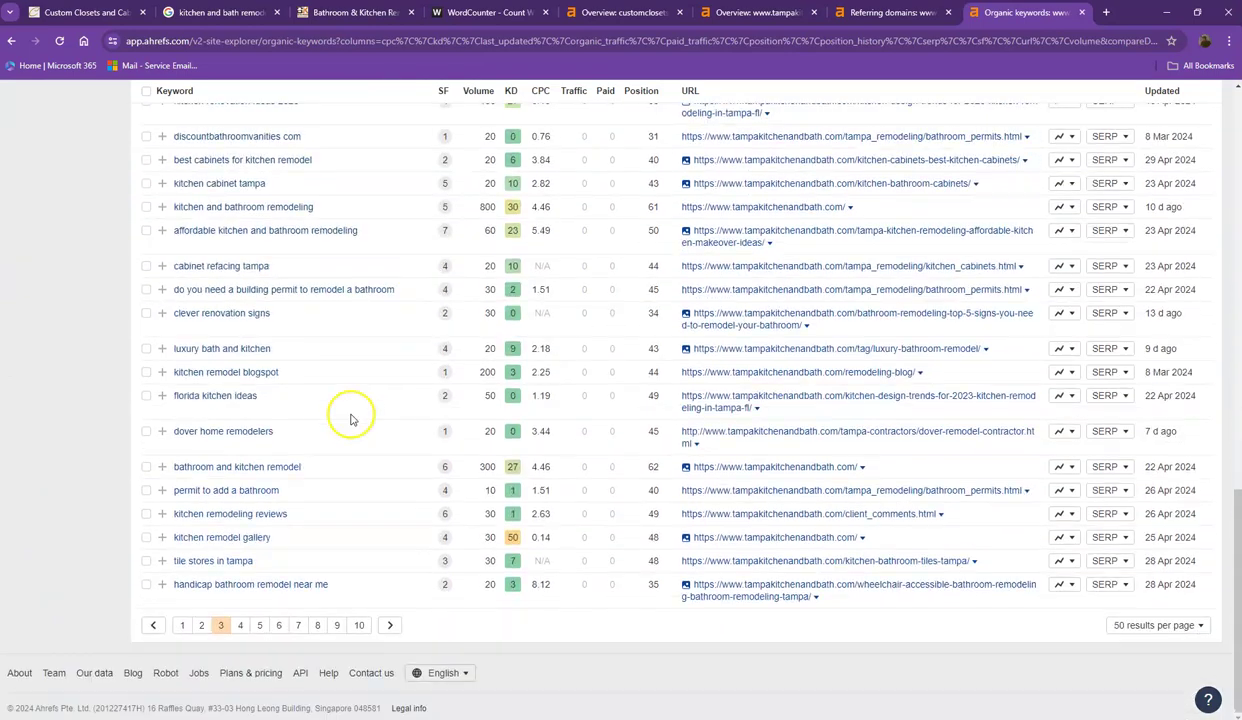
Review the fourth page of organic keywords, and close the referring domains and organic keywords tabs
click(238, 625)
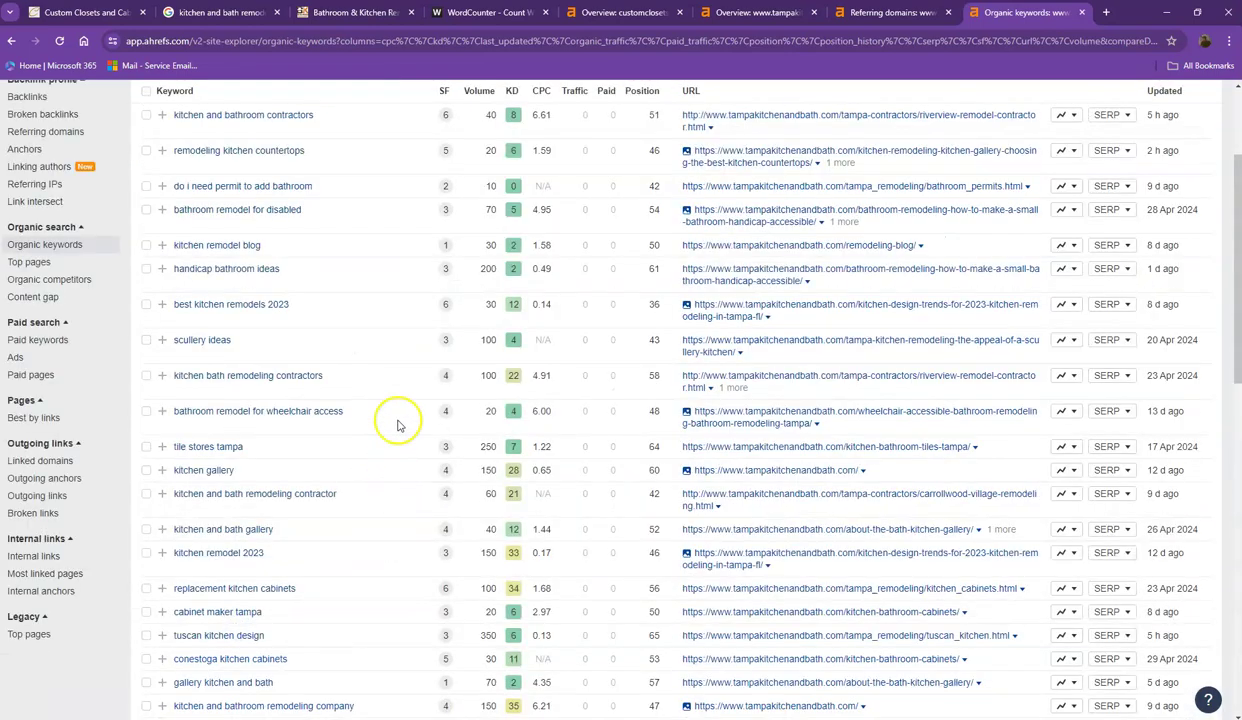
scroll(410, 355, down, 10)
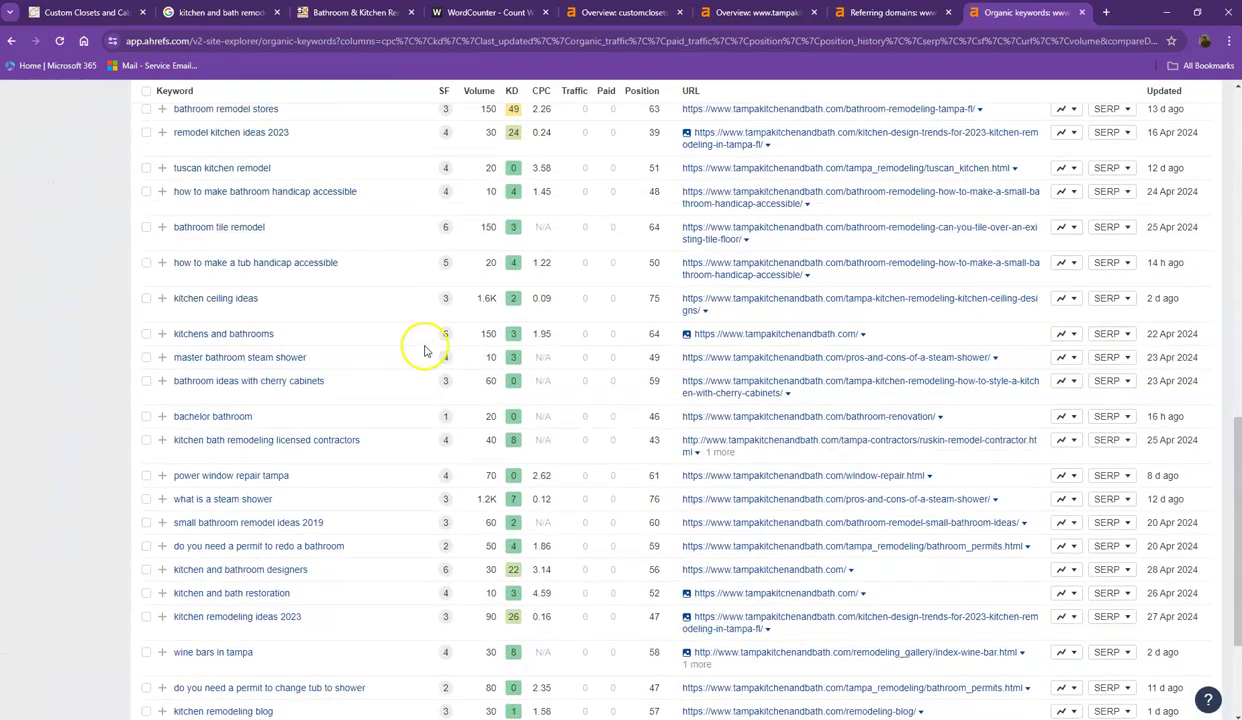
click(948, 12)
click(948, 12)
Switch to the customclosetsandcabinets.com homepage and review its content down to the footer and back up
click(100, 12)
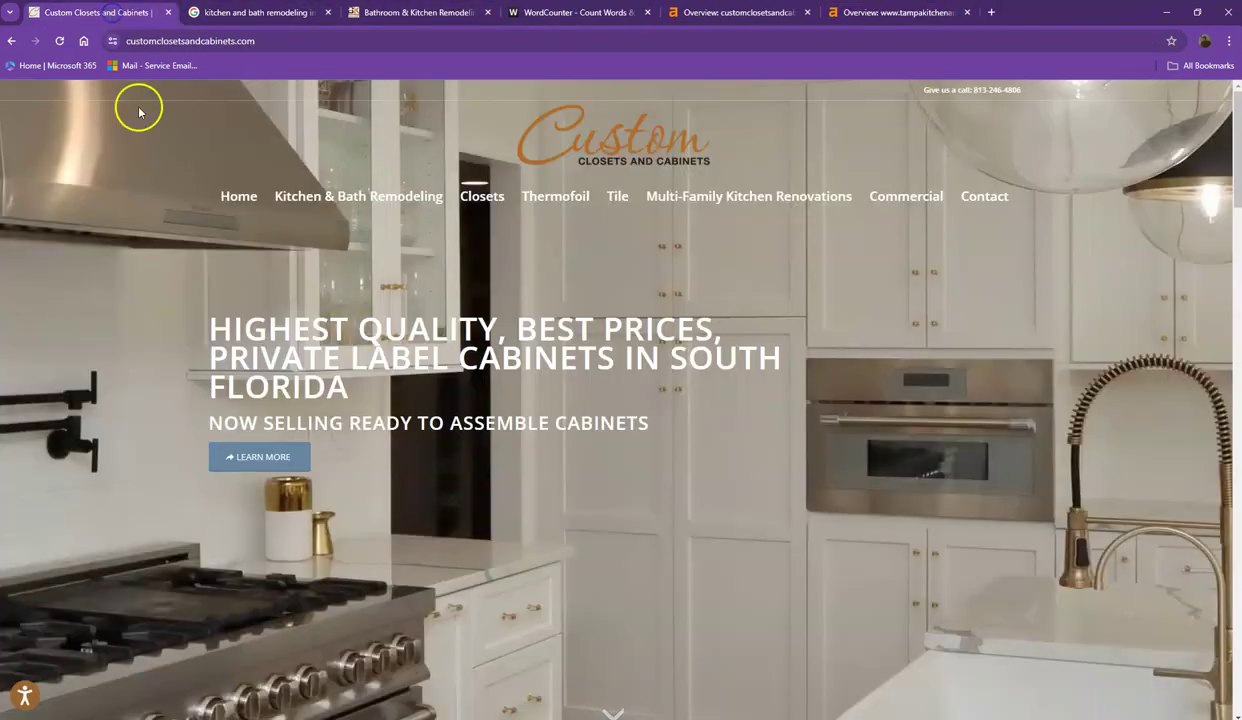
scroll(405, 391, down, 10)
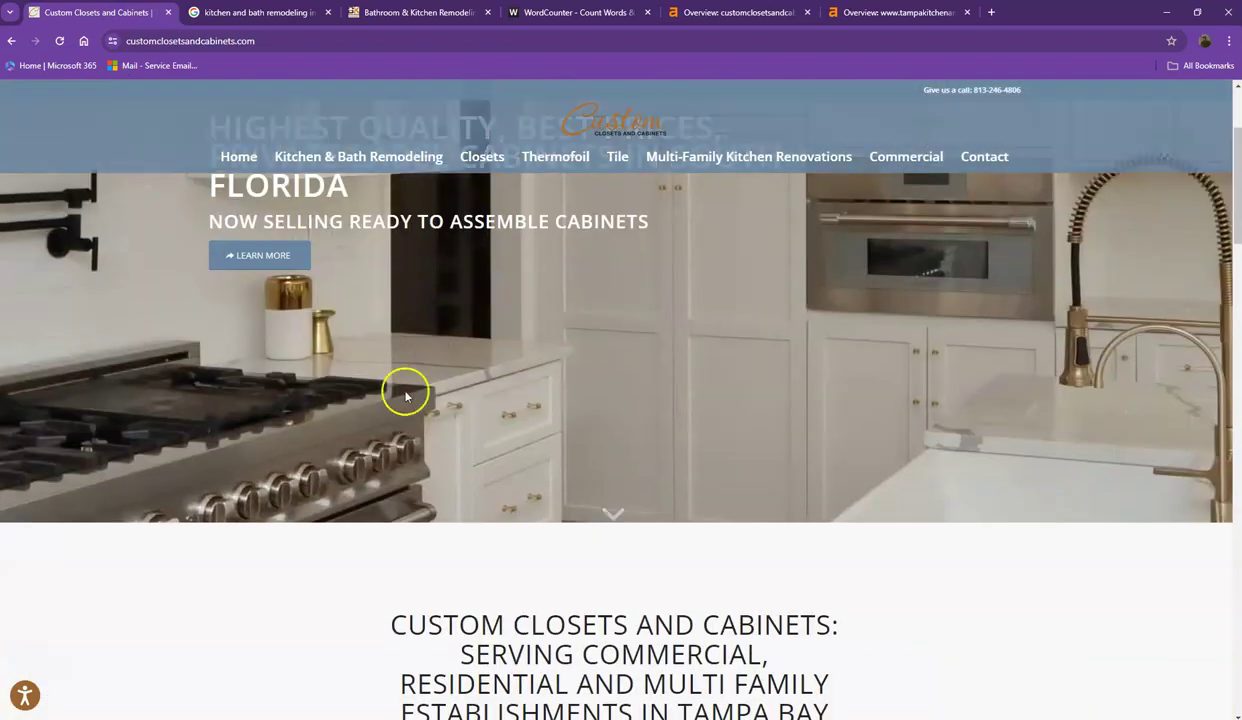
scroll(437, 404, down, 10)
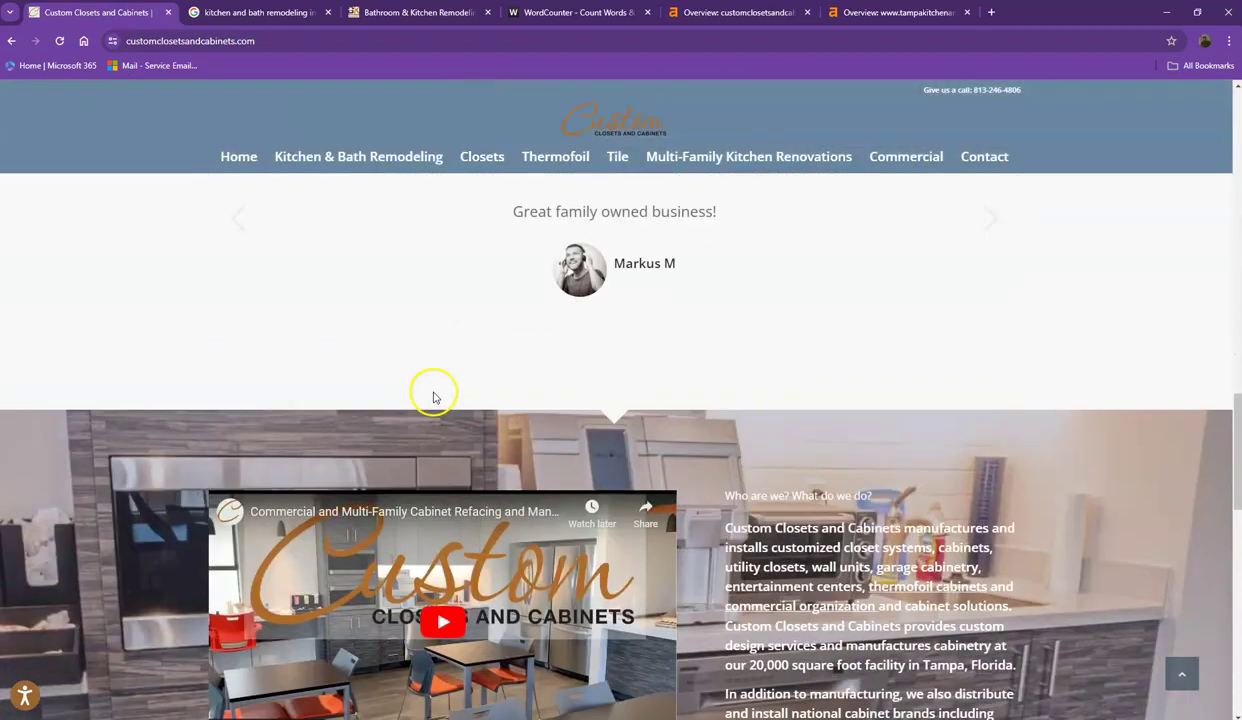
scroll(437, 402, down, 6)
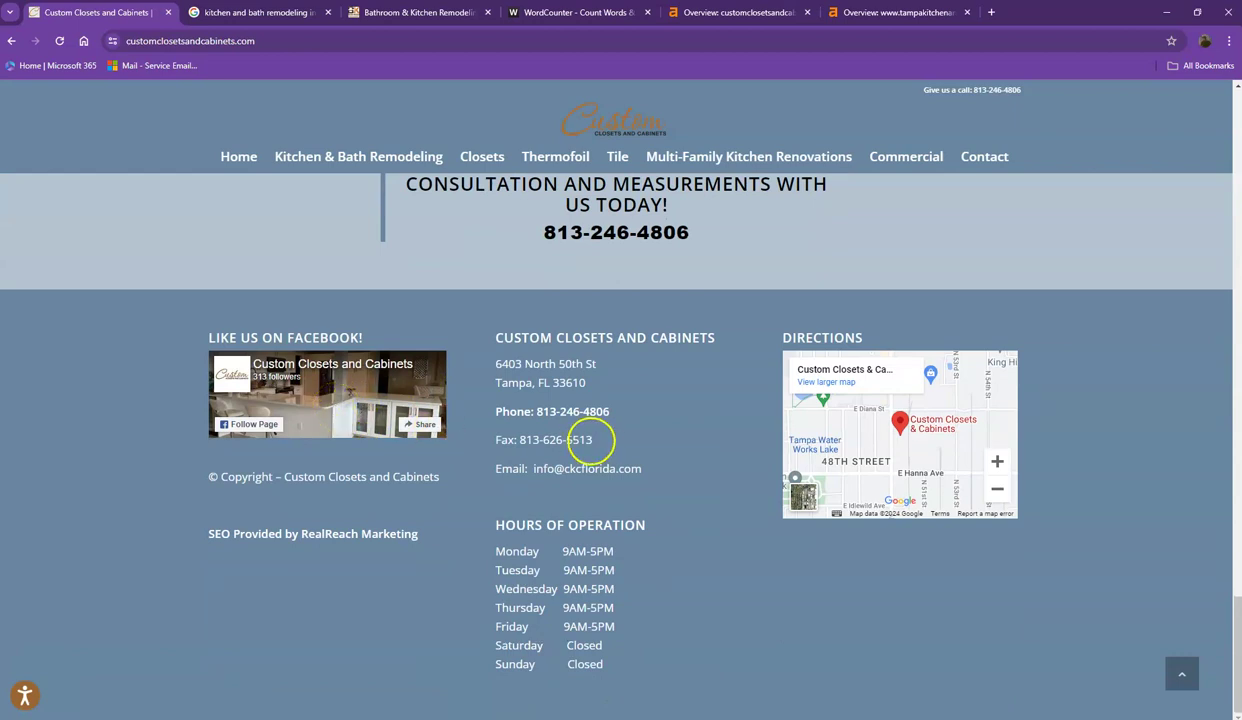
scroll(607, 402, up, 10)
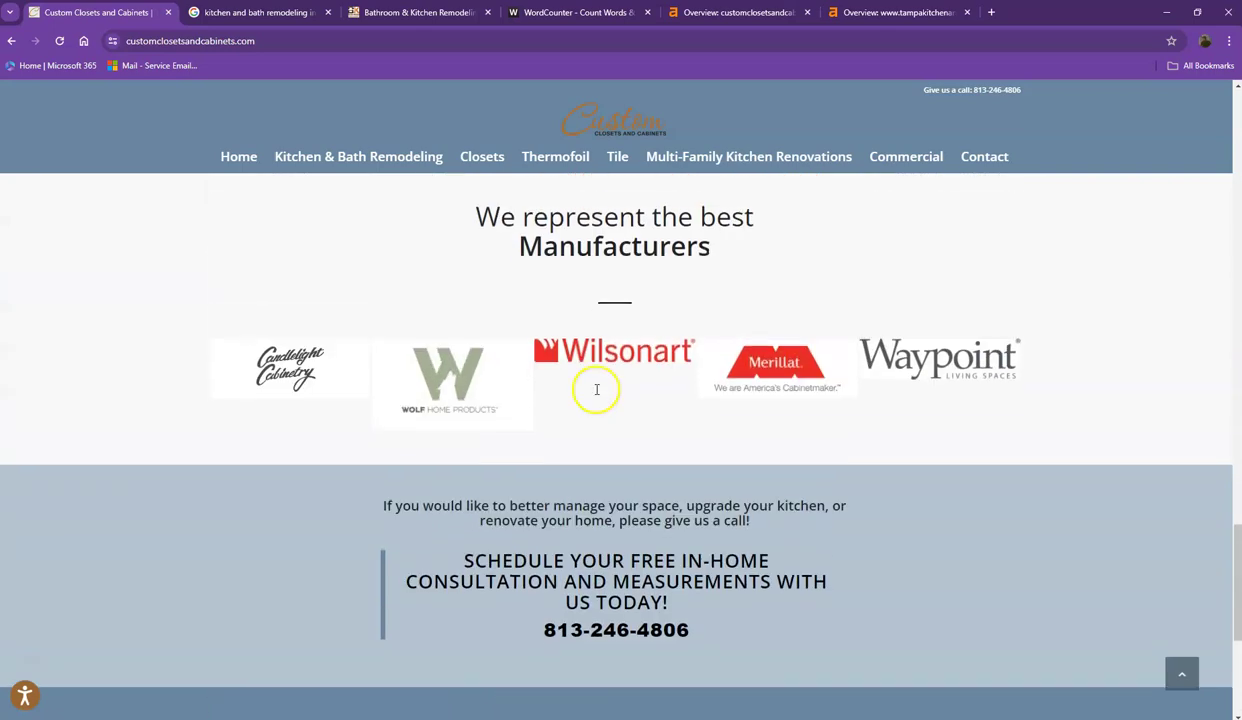
scroll(597, 390, up, 2)
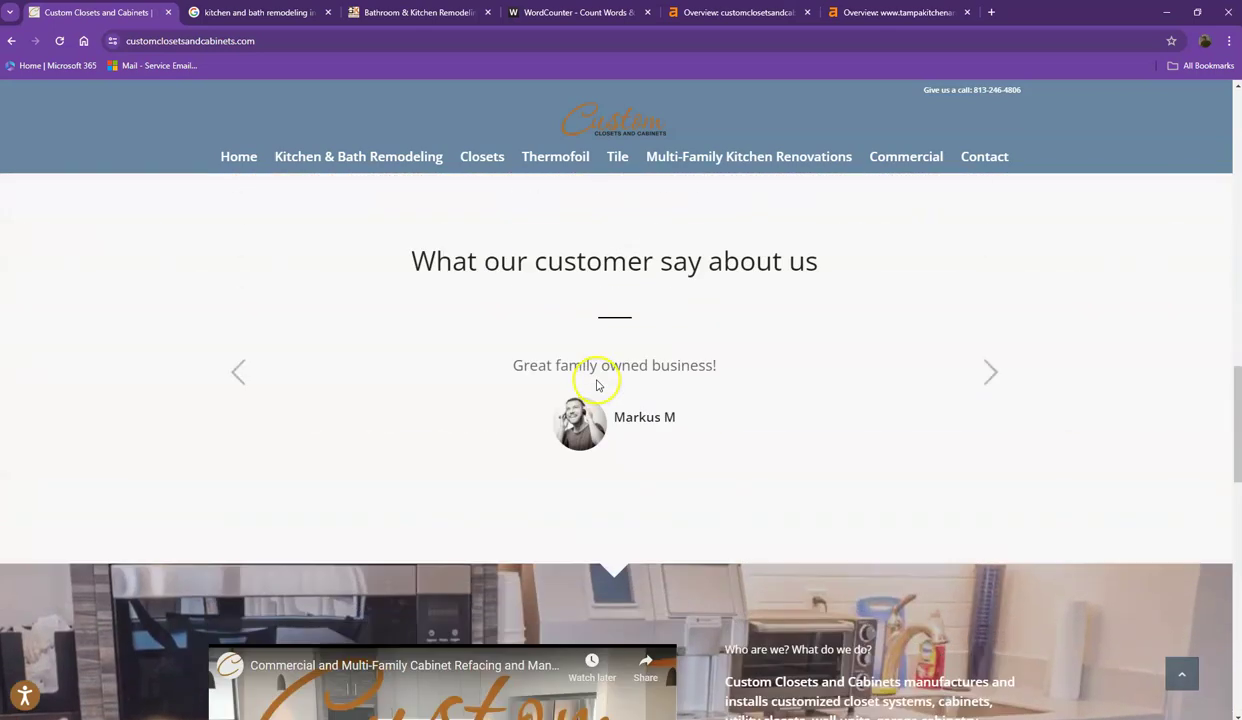
scroll(597, 385, up, 5)
scroll(560, 385, up, 7)
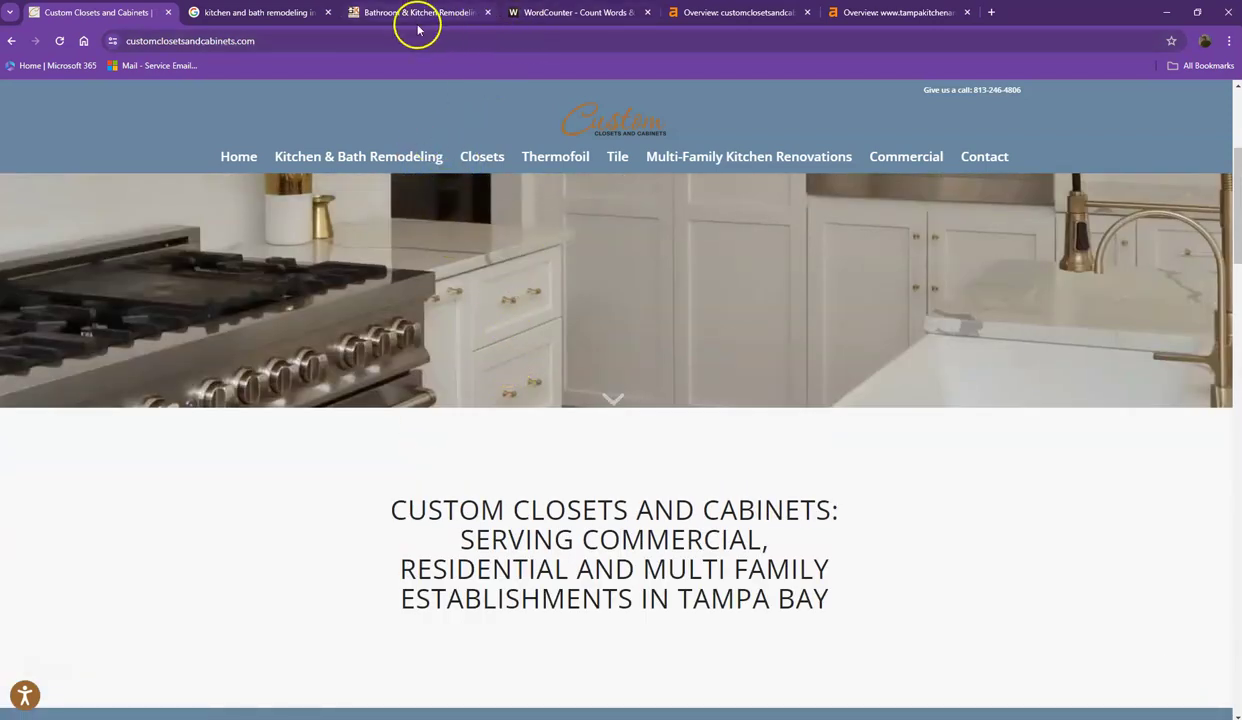
Switch to WordCounter and check the word count of the customclosetsandcabinets.com homepage text
click(540, 14)
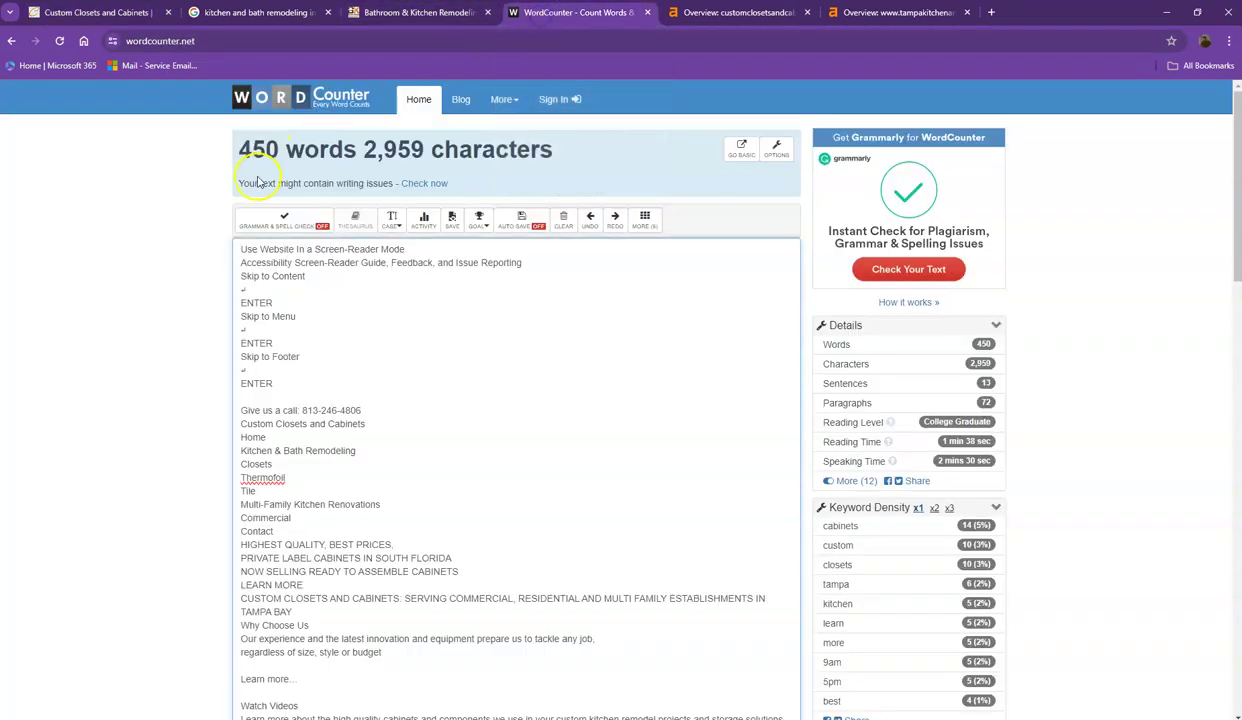
drag(246, 152, 355, 150)
click(357, 162)
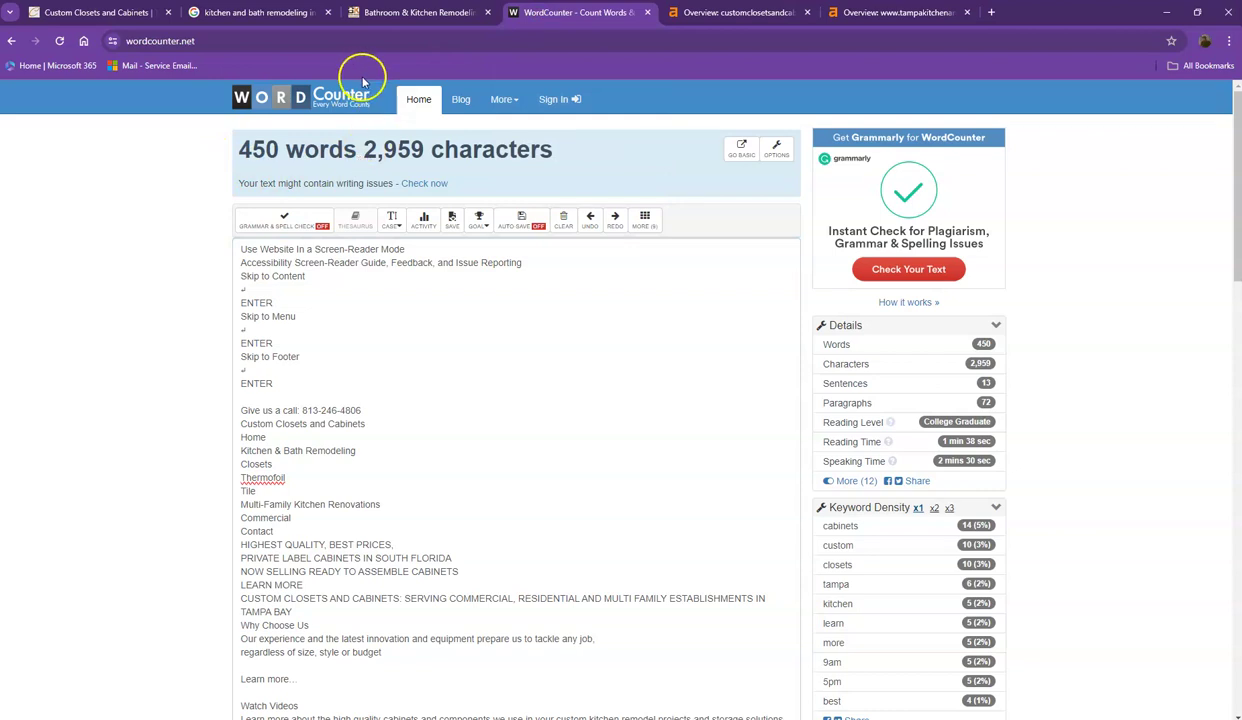
Switch to the Google results for "kitchen and bath remodeling in tampa fl" and review the organic listings, highlighting the Houzz and Yelp directory entries
click(272, 14)
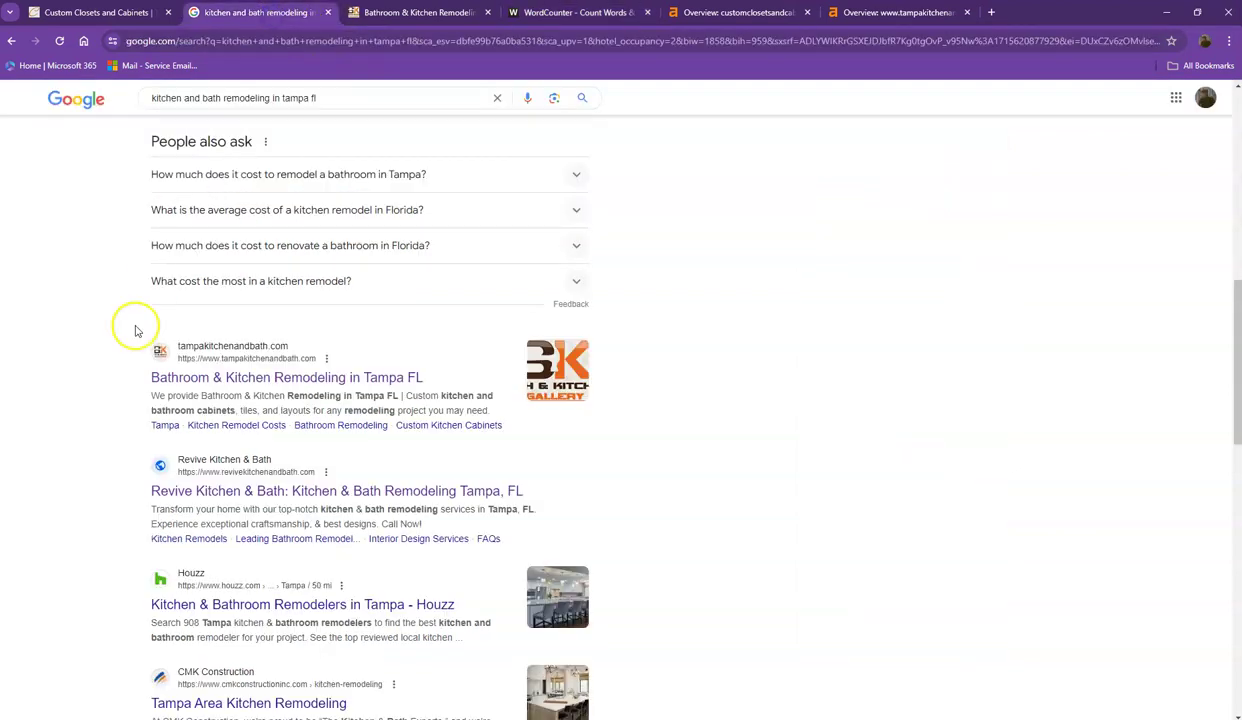
scroll(100, 385, down, 3)
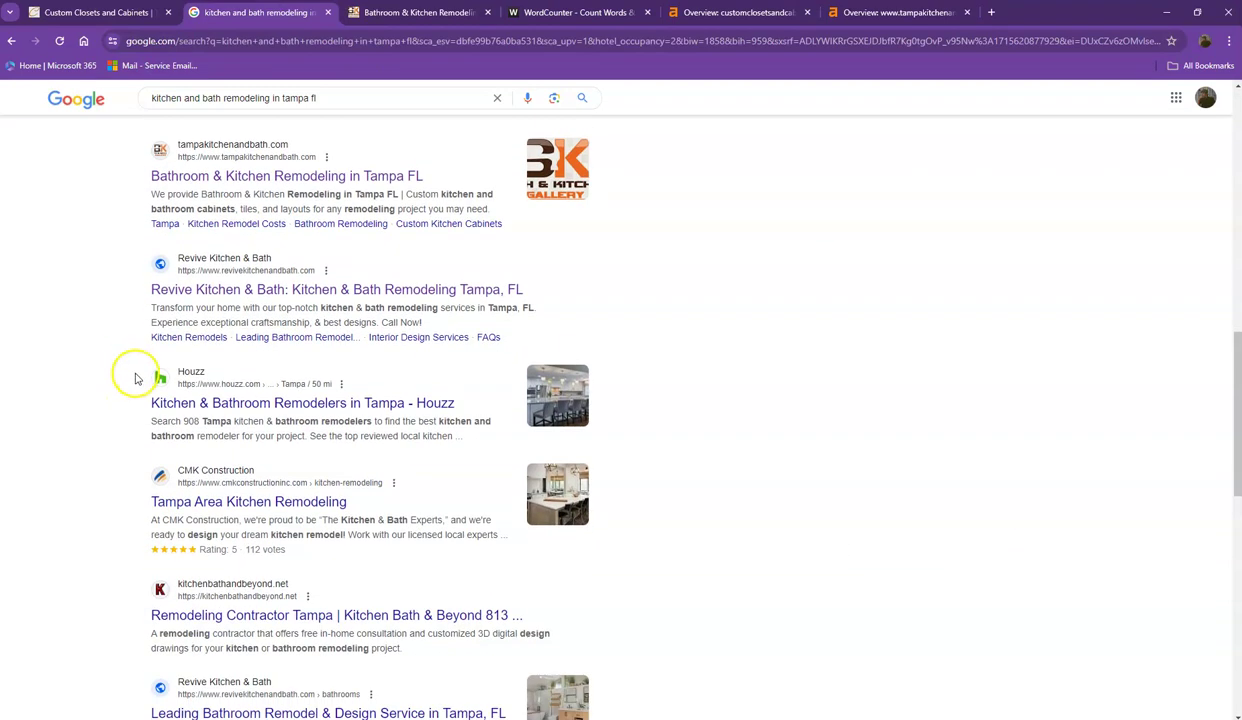
drag(139, 369, 108, 413)
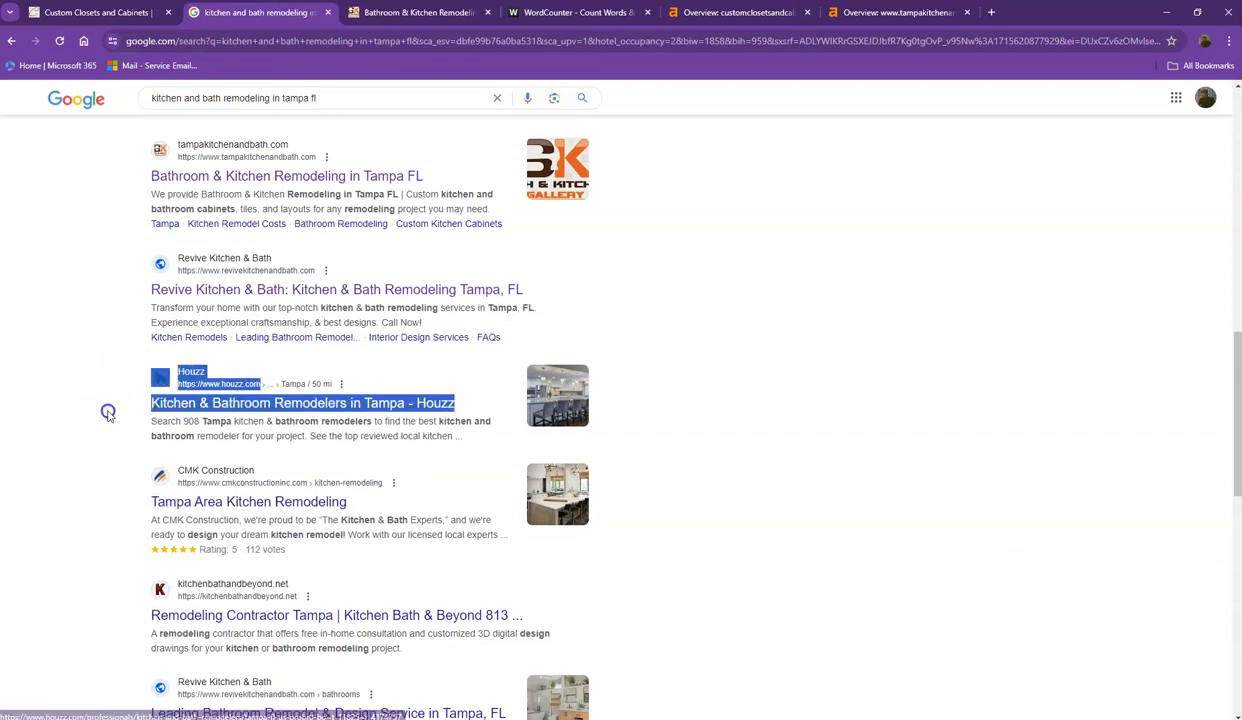
click(108, 413)
scroll(120, 420, down, 5)
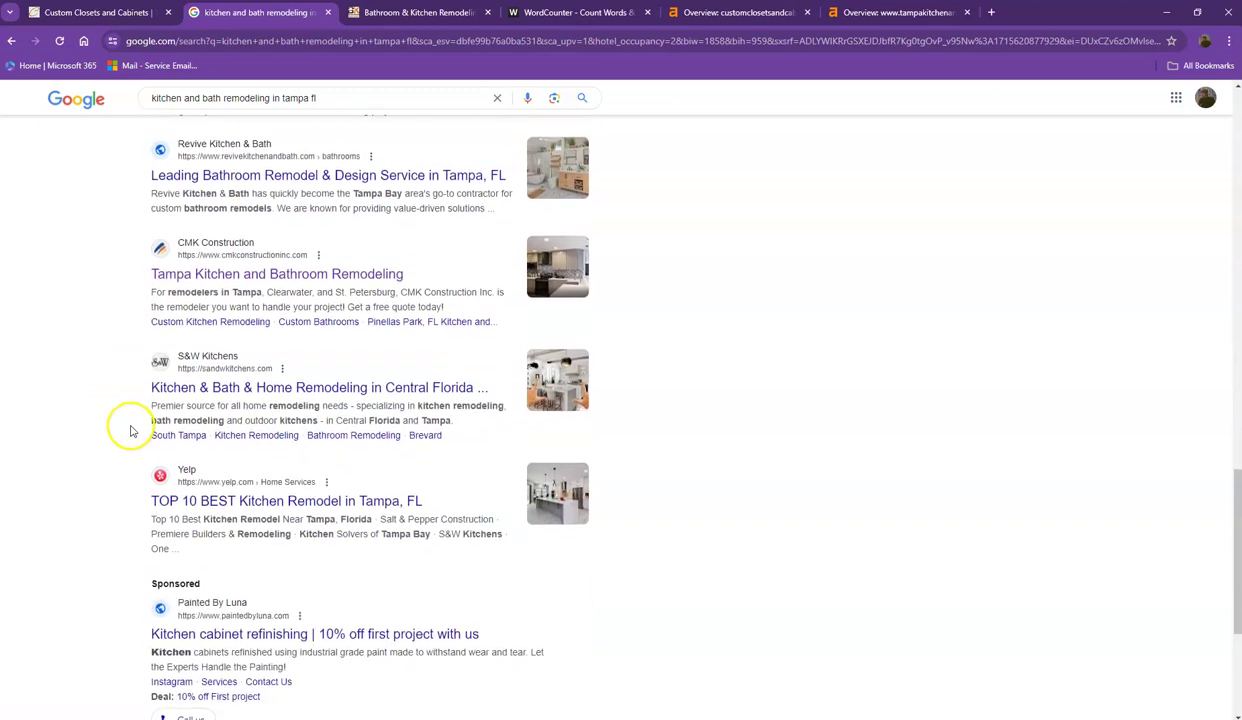
scroll(130, 430, down, 1)
drag(130, 360, 238, 344)
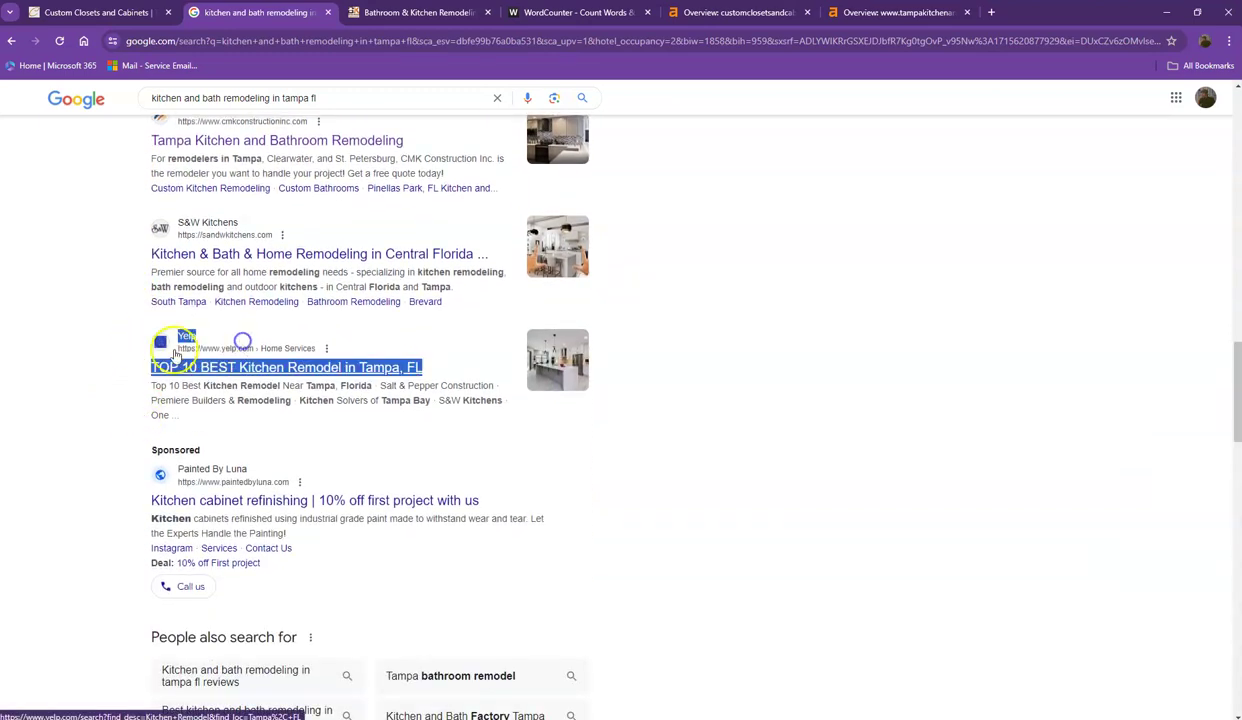
click(116, 327)
Look over the local business listings beside the map, and return to the customclosetsandcabinets.com homepage
scroll(120, 330, up, 10)
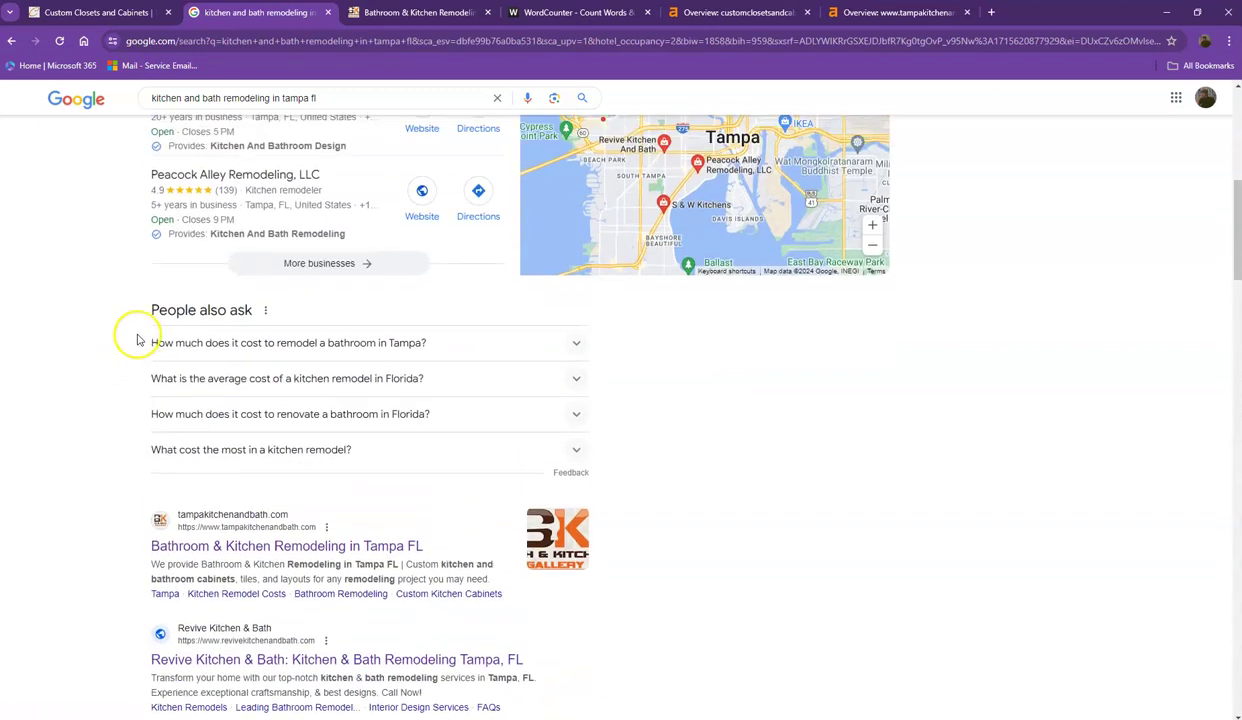
scroll(138, 340, up, 2)
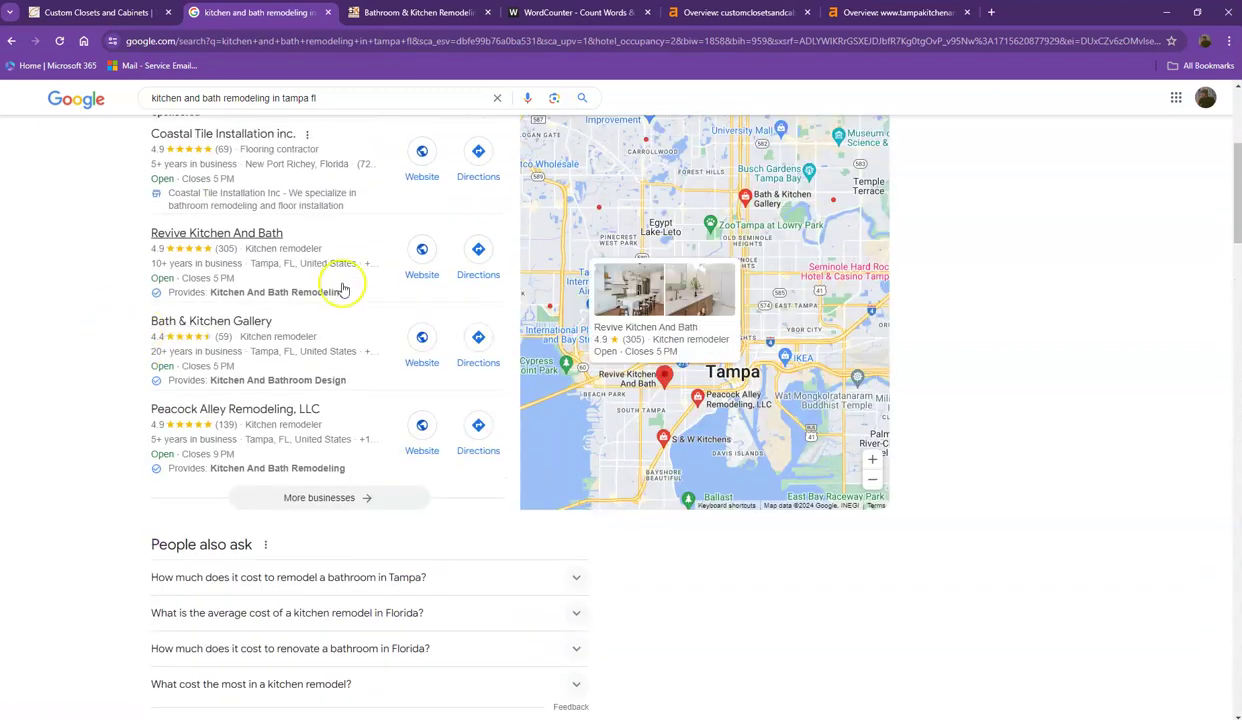
click(132, 14)
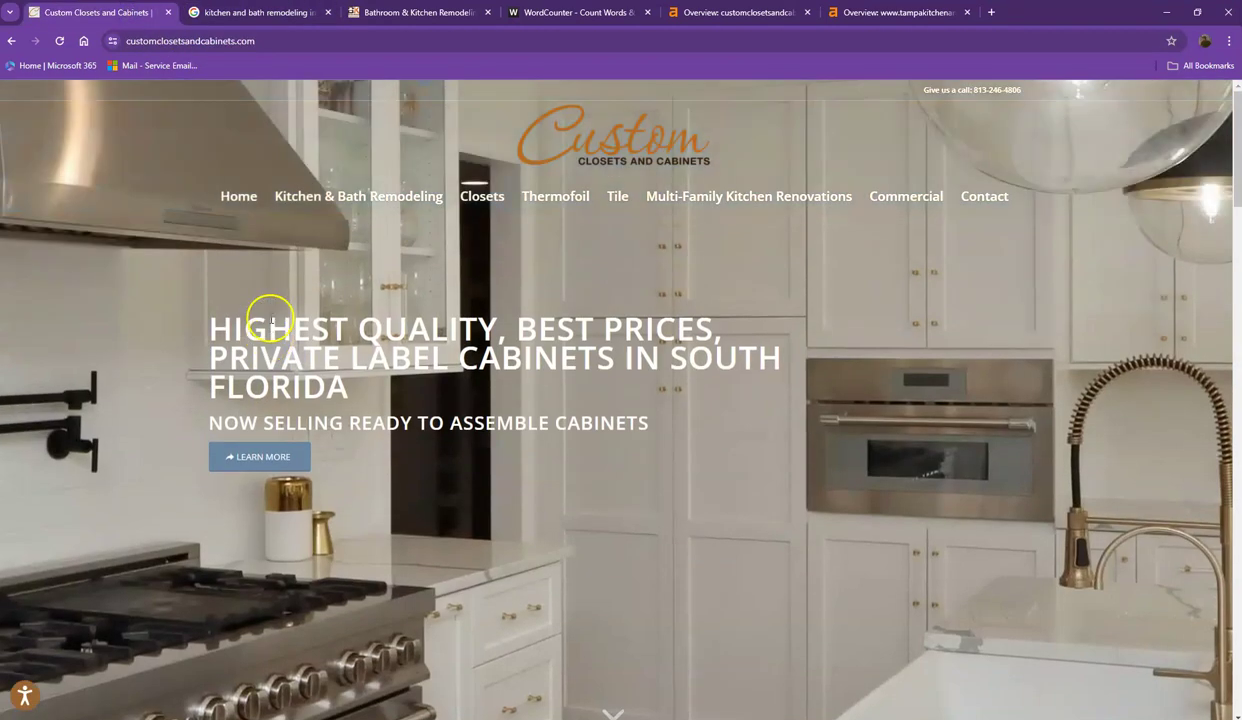